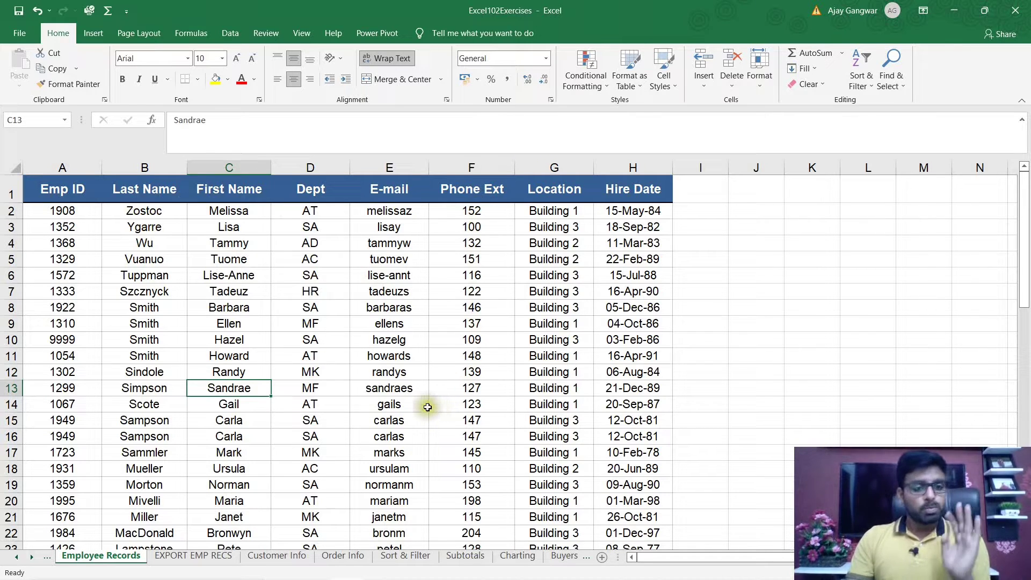
Clear the contents of the Simpson record in row 13.
scroll(376, 414, down, 1)
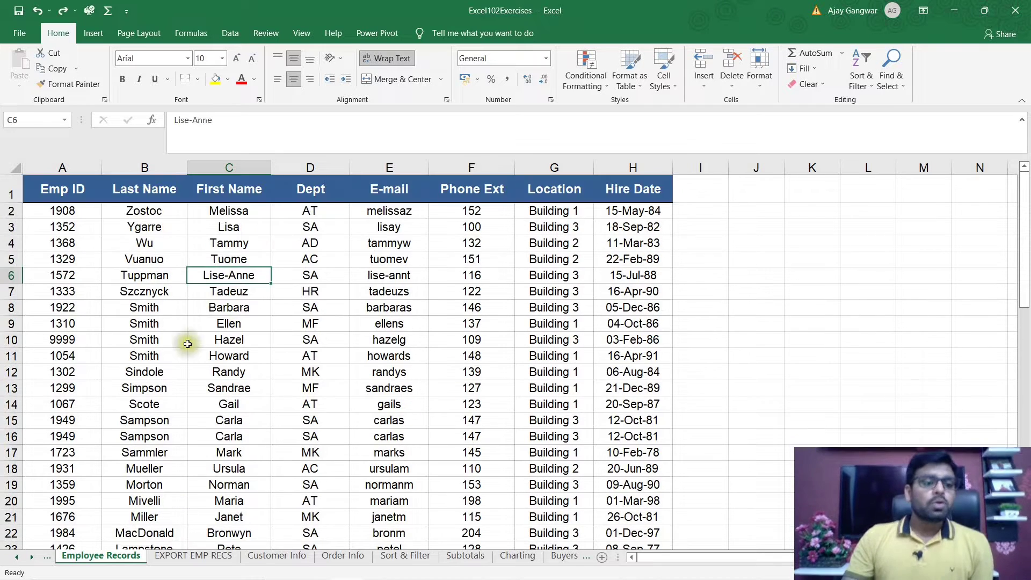
mouse_move(33, 395)
mouse_down()
mouse_move(623, 401)
mouse_move(629, 391)
mouse_up()
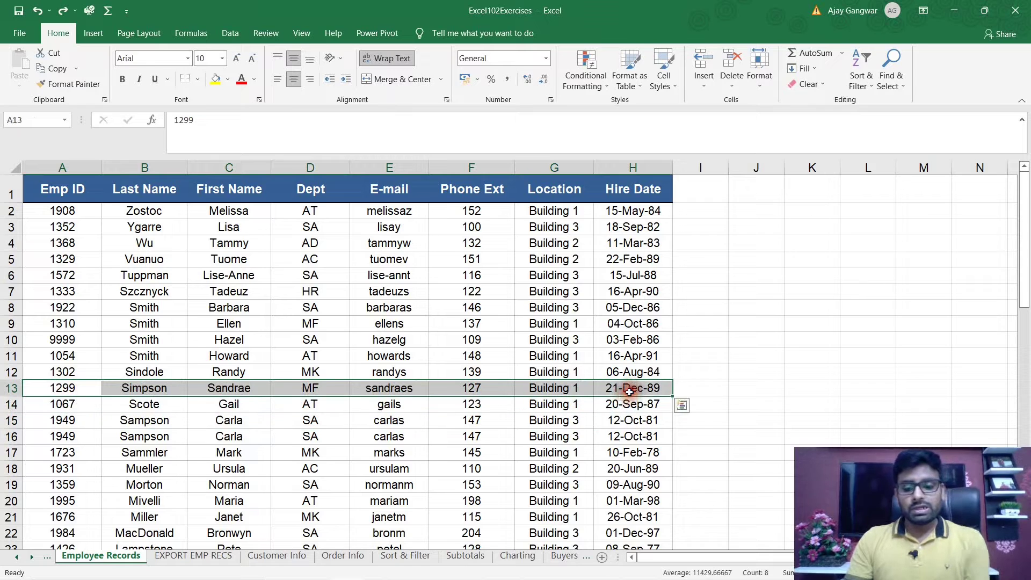
key(Delete)
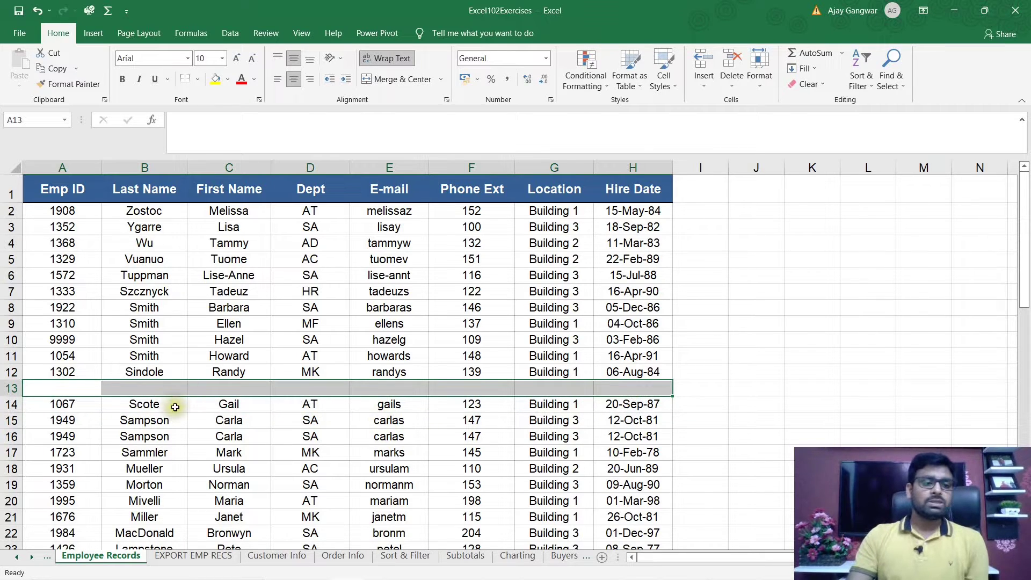
click(173, 407)
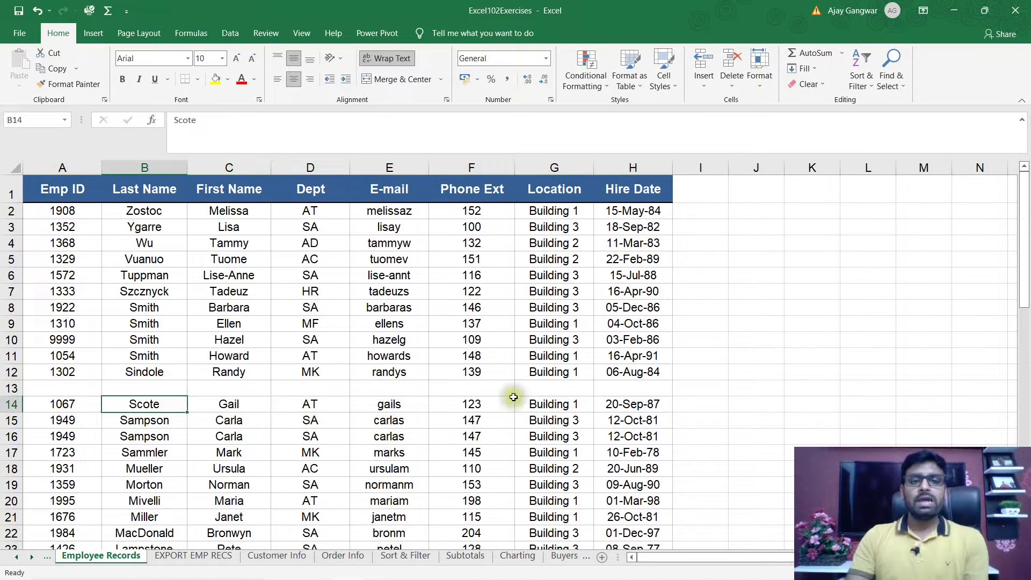
Select the upper and lower data blocks, then restore the cleared Simpson row.
click(241, 308)
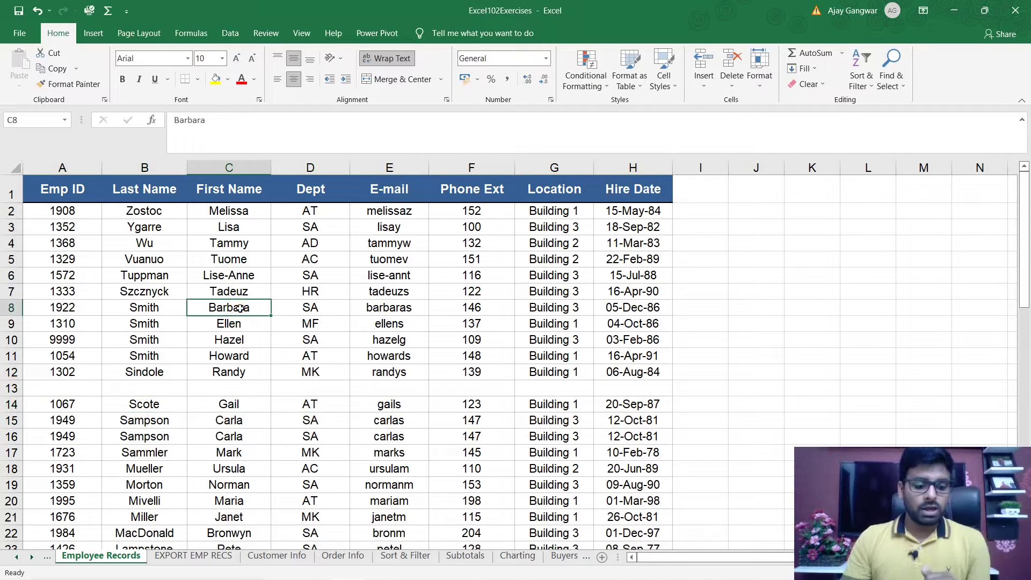
key(ctrl+a)
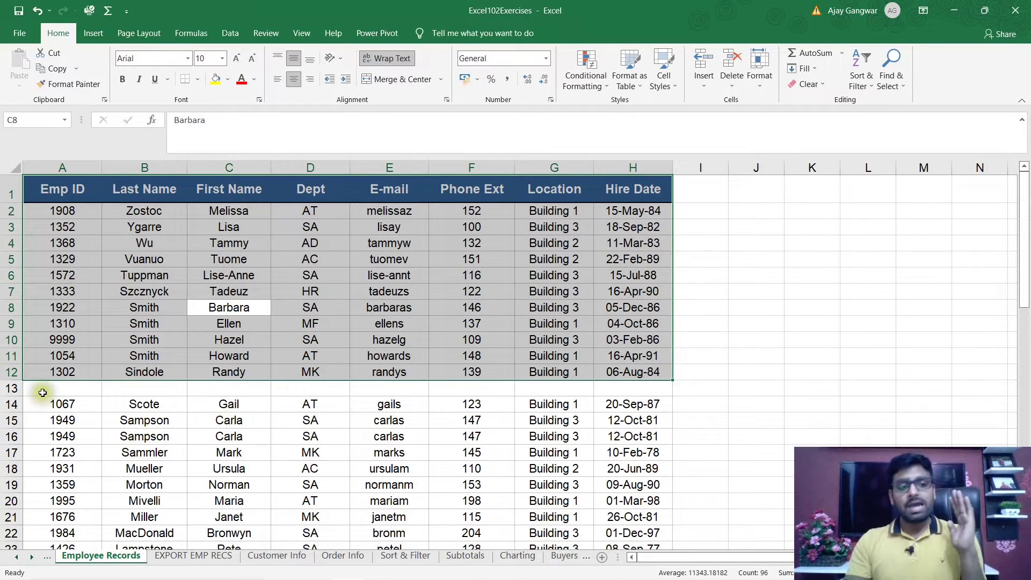
click(344, 454)
key(ctrl+a)
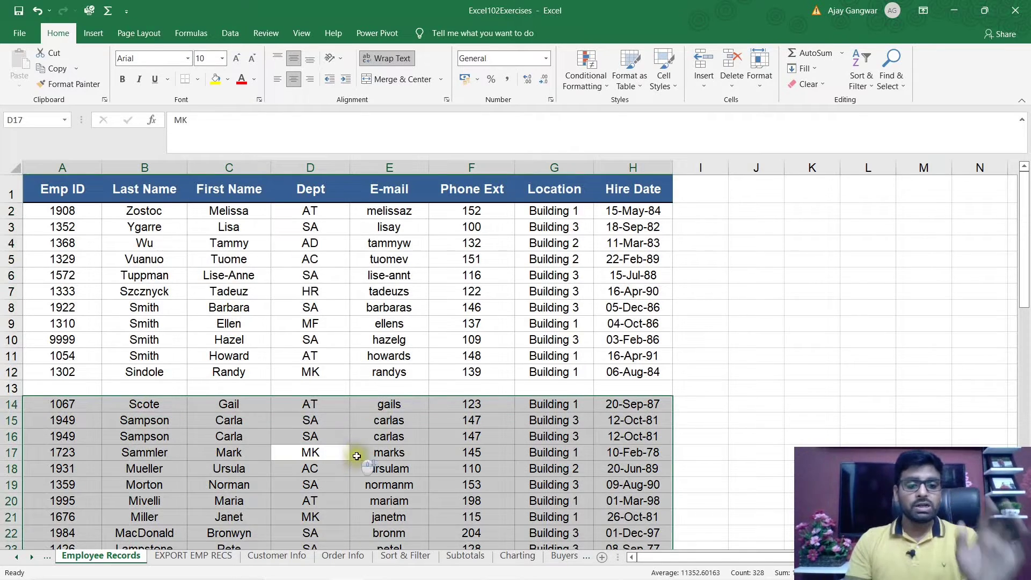
scroll(365, 467, down, 5)
scroll(375, 488, up, 1)
scroll(375, 488, up, 3)
scroll(365, 478, up, 1)
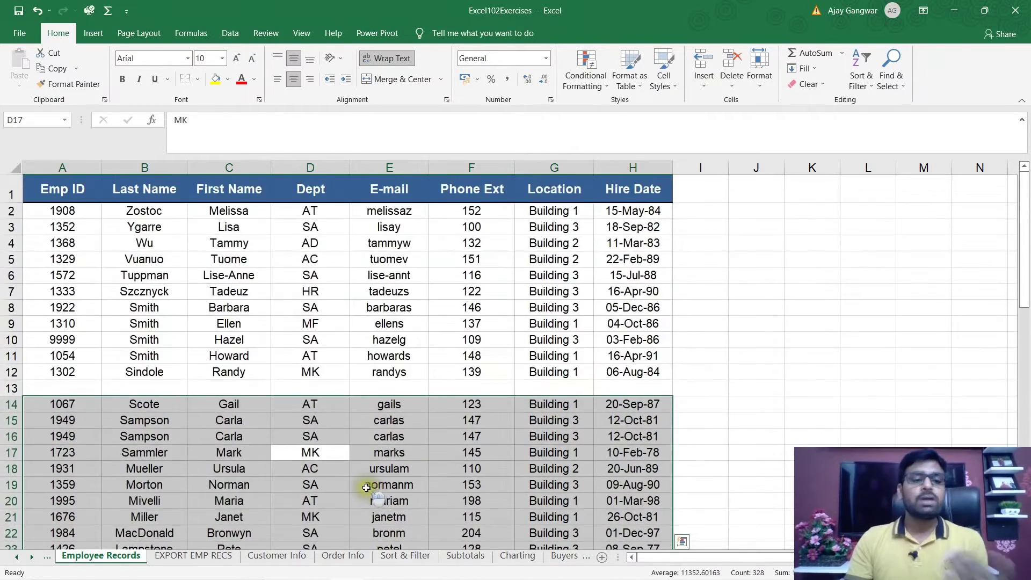
key(ctrl+z)
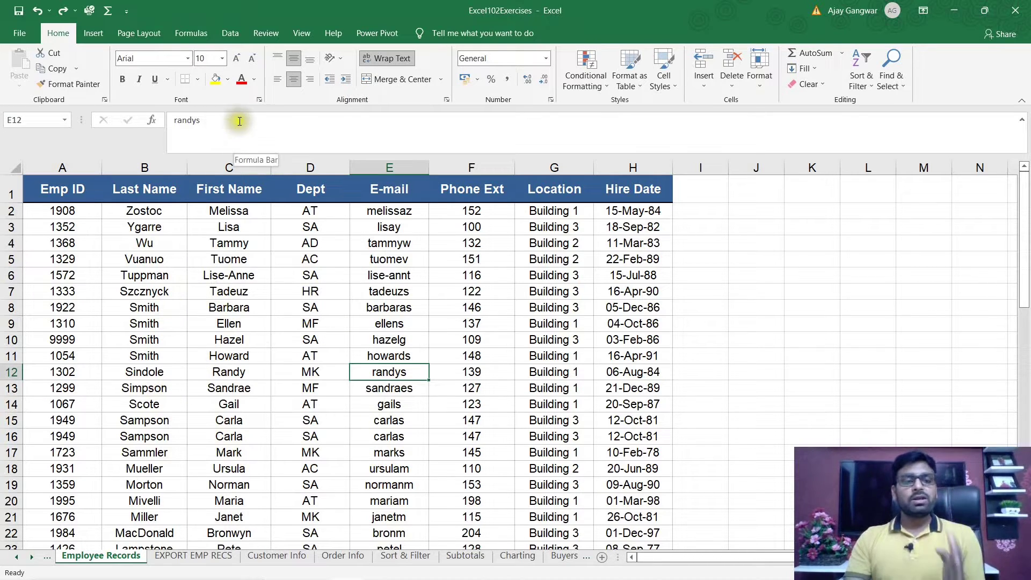
Quick-sort the employee records A to Z by Last Name from the Data tab.
click(228, 33)
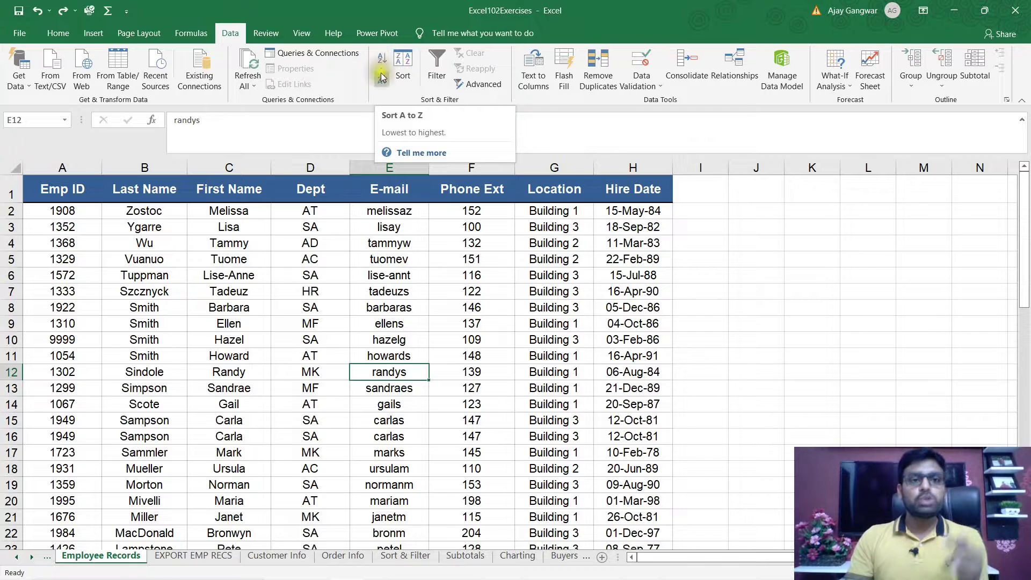
click(384, 60)
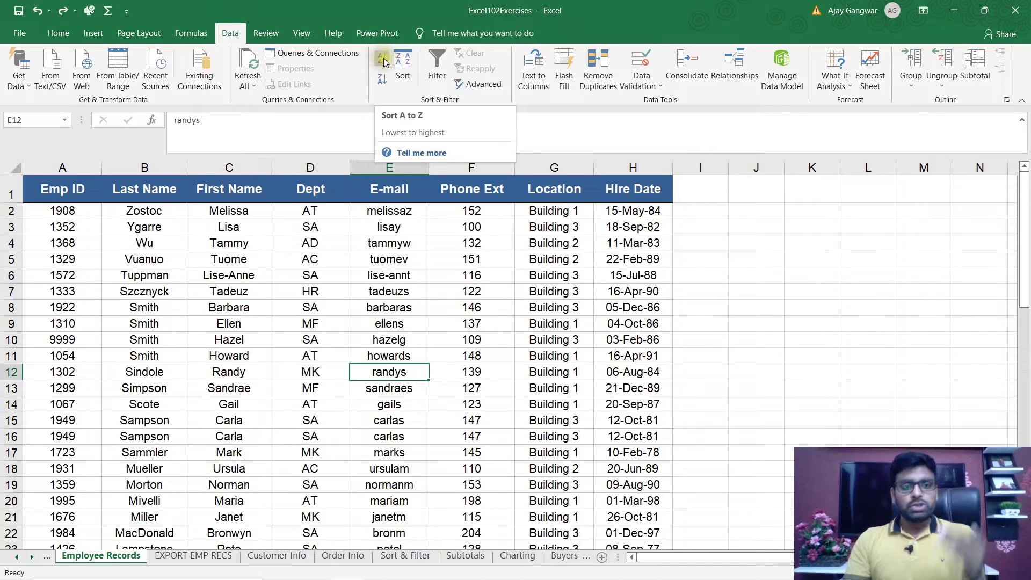
click(383, 60)
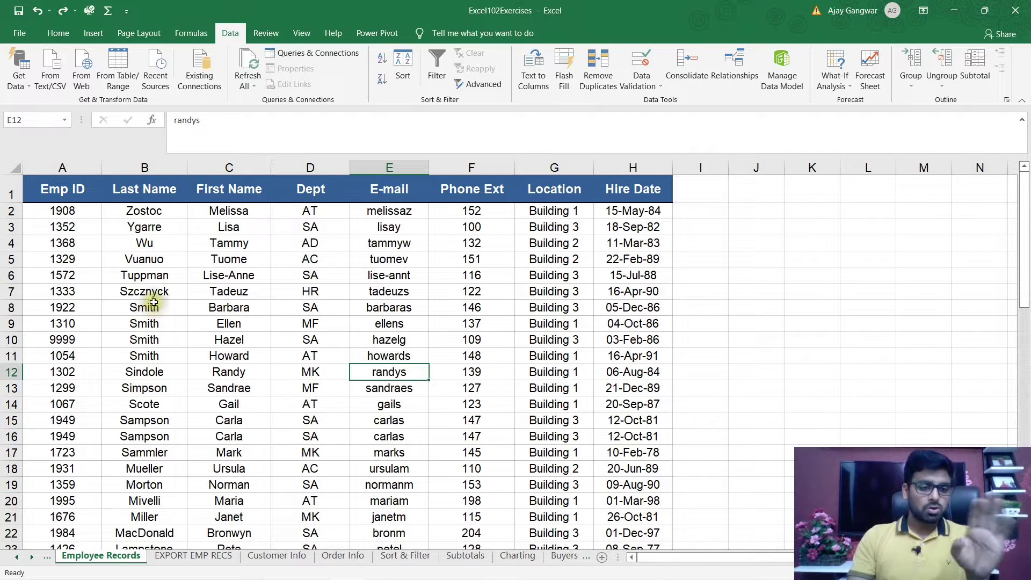
click(153, 341)
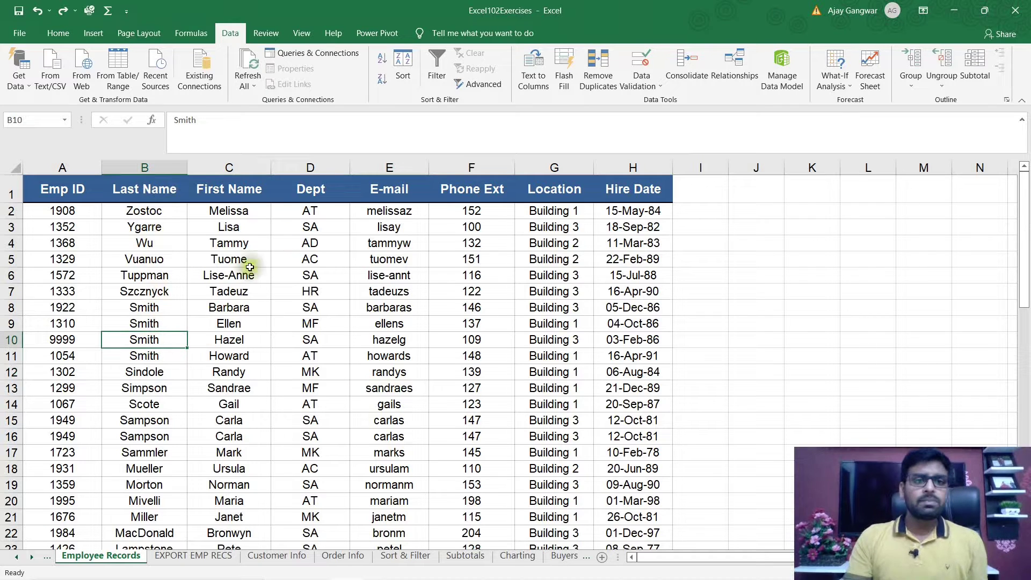
click(379, 59)
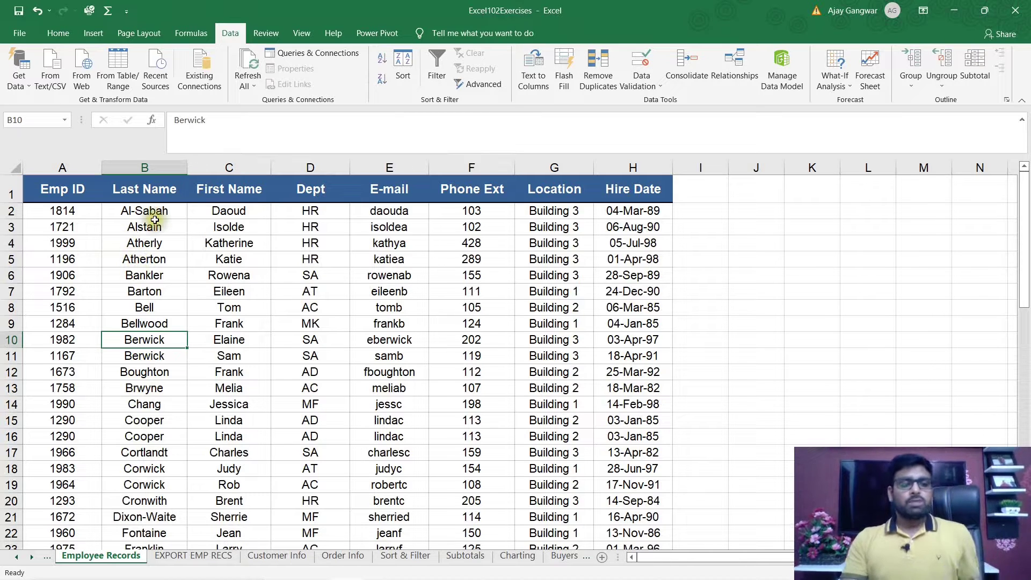
scroll(137, 499, down, 1)
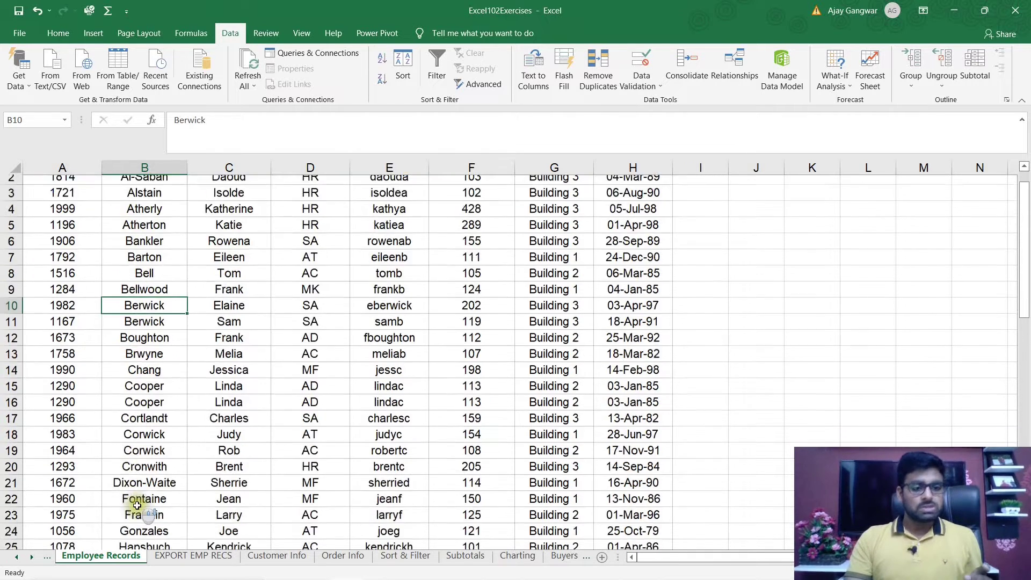
scroll(139, 502, down, 1)
scroll(139, 508, up, 1)
scroll(145, 457, up, 1)
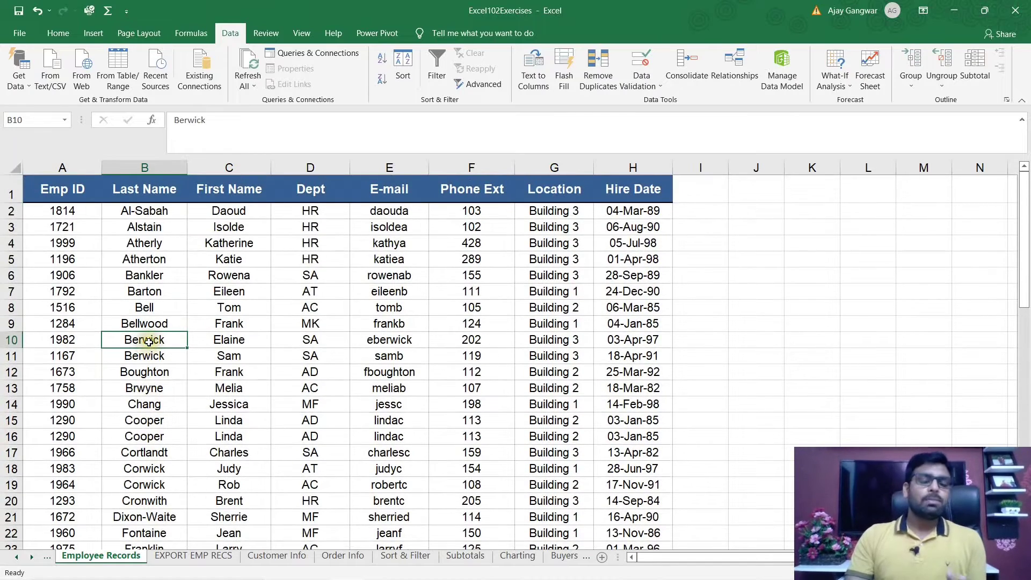
Try a quick sort from the First Name column, then undo it.
click(229, 276)
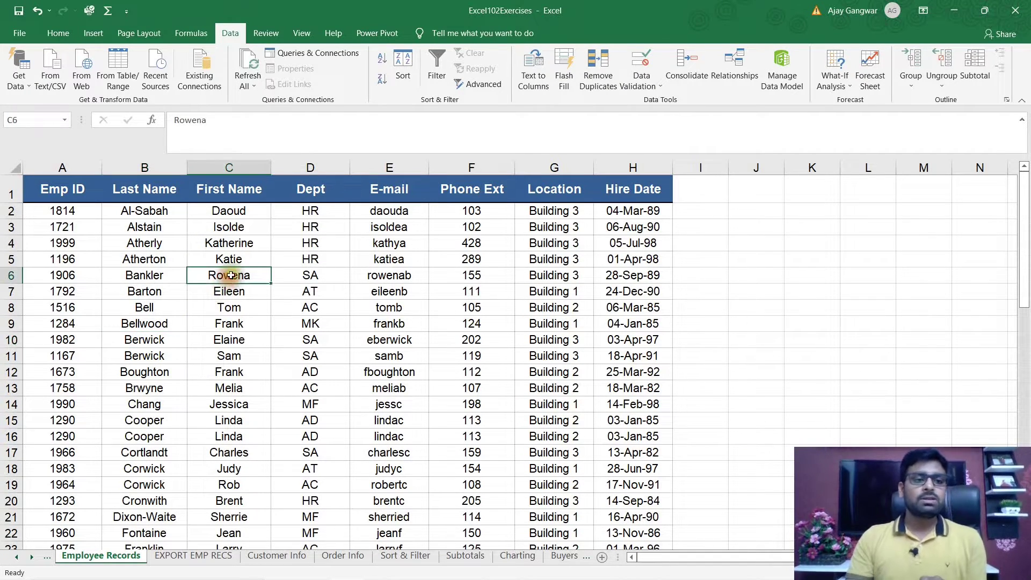
click(384, 64)
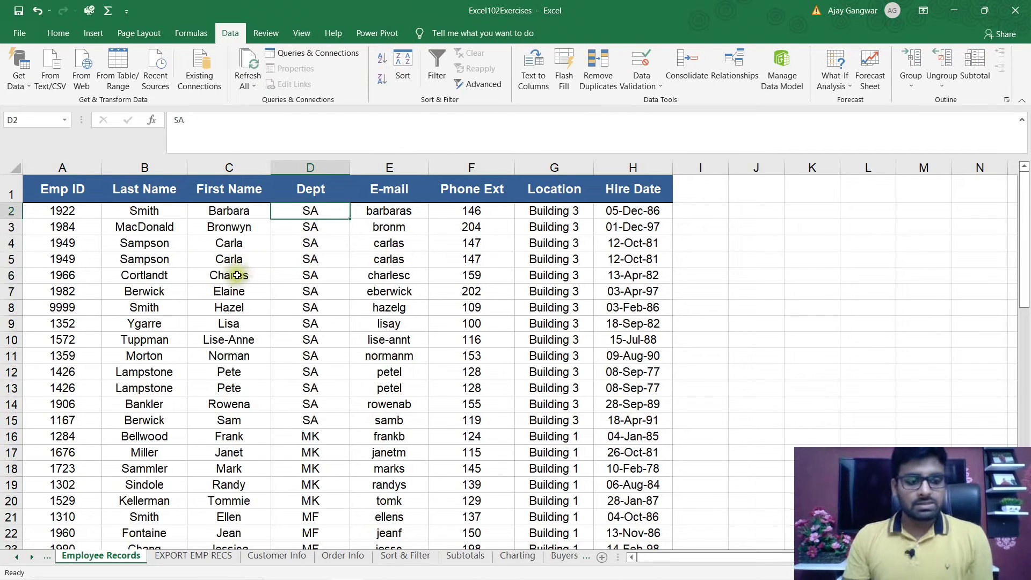
key(ctrl+z)
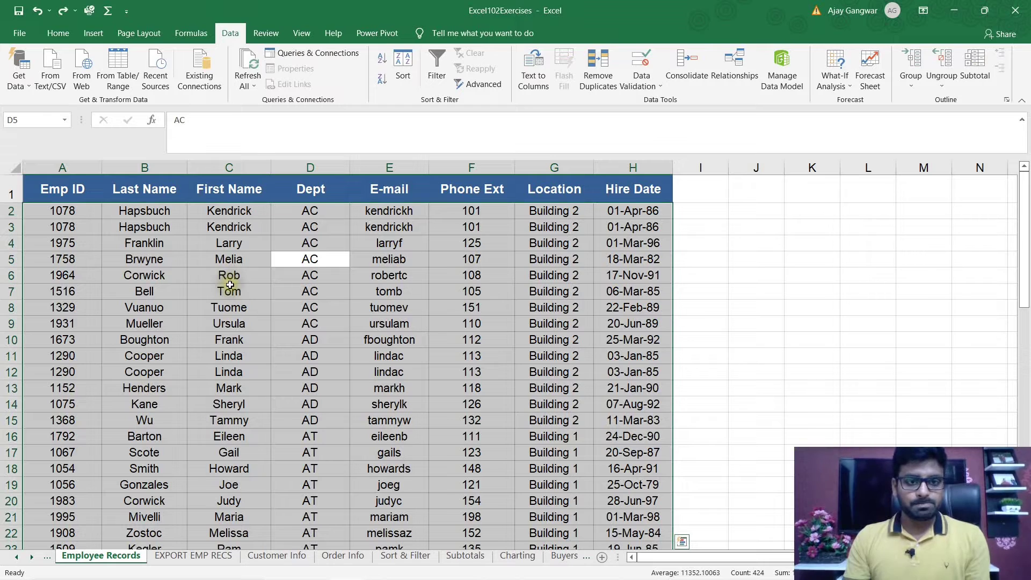
click(311, 324)
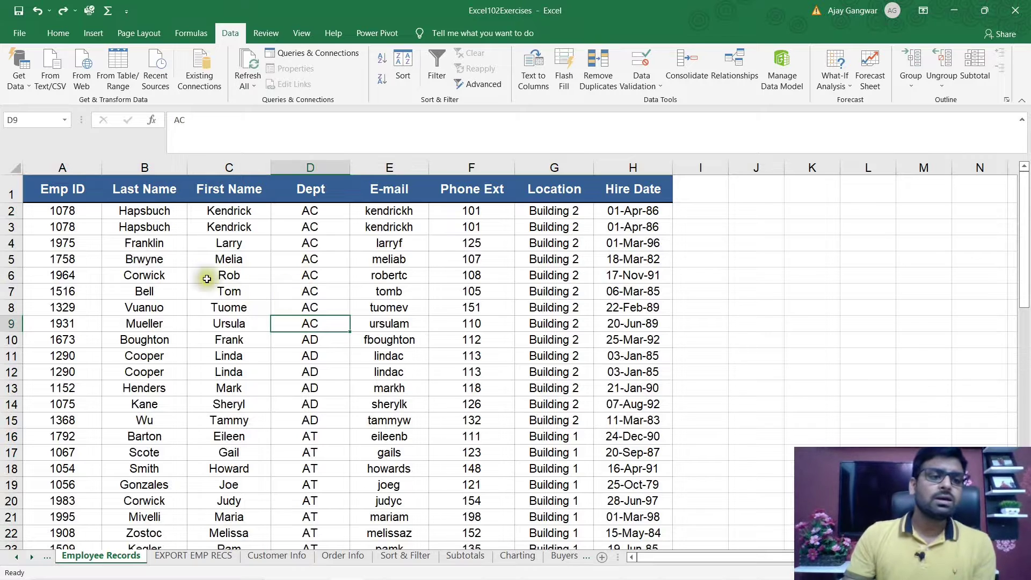
Quick-sort A to Z by Last Name, then A to Z by First Name.
click(153, 244)
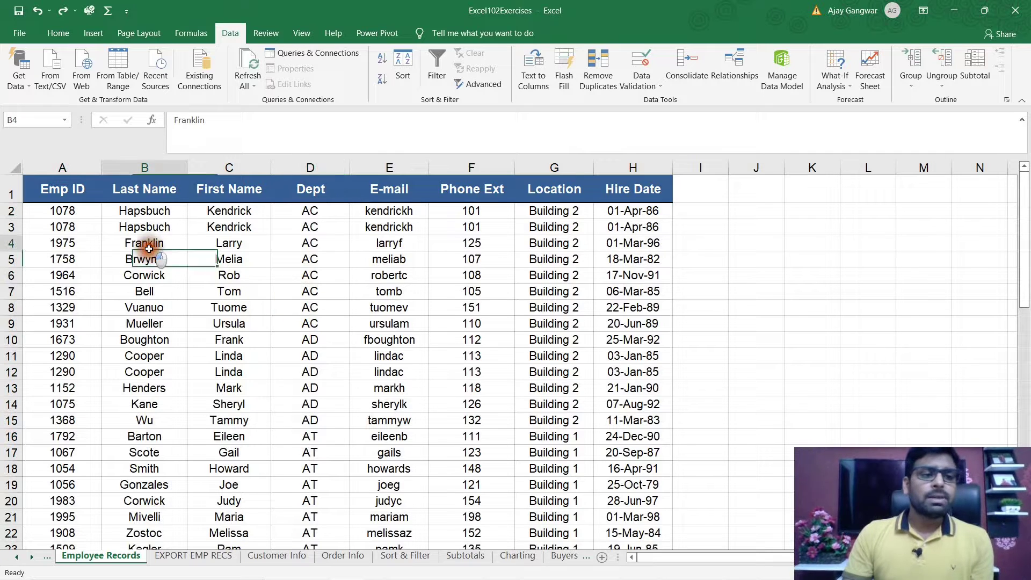
click(388, 56)
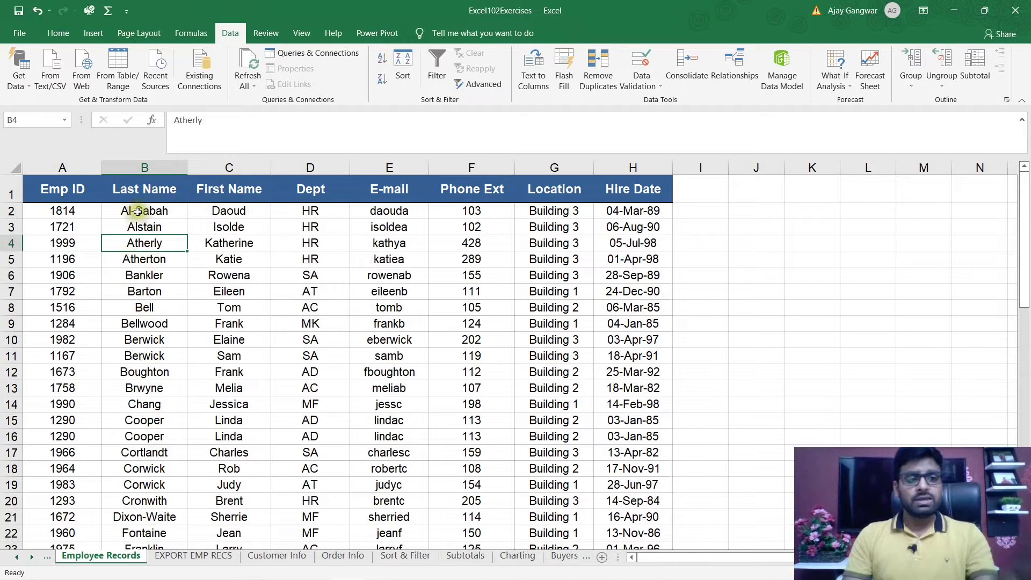
click(229, 228)
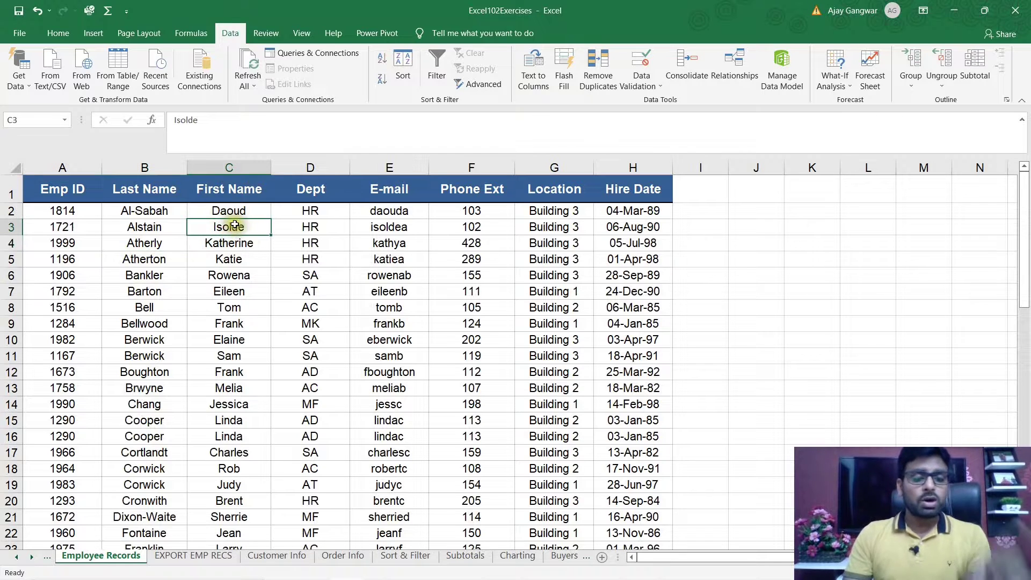
click(379, 60)
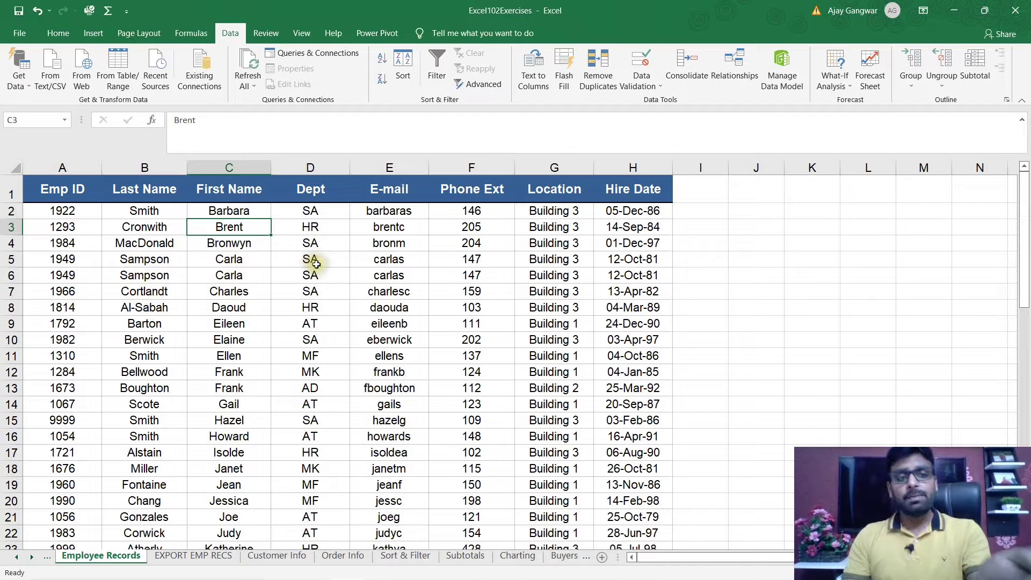
Open the Sort dialog and toggle 'My data has headers' off and back on.
click(207, 308)
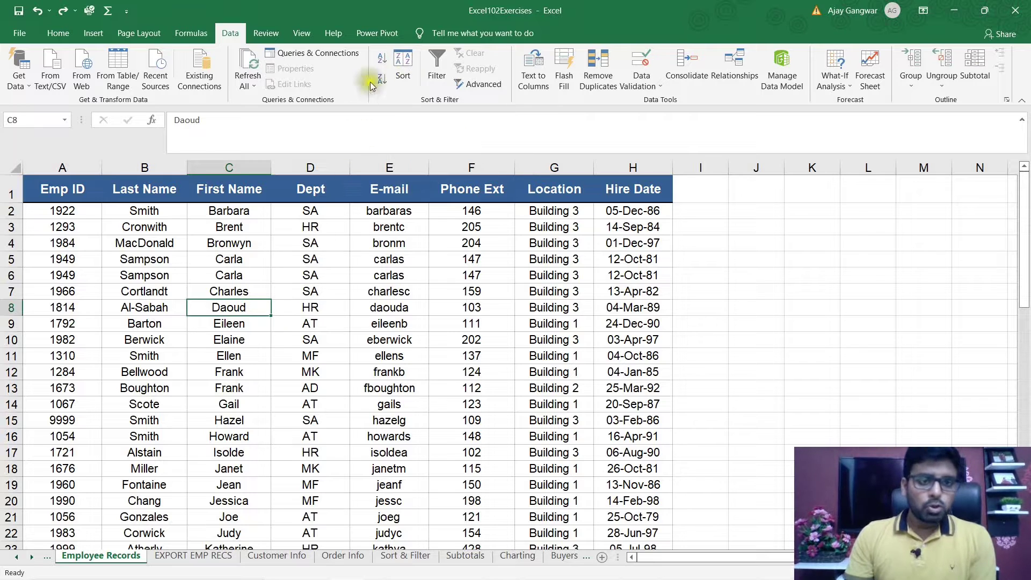
click(153, 279)
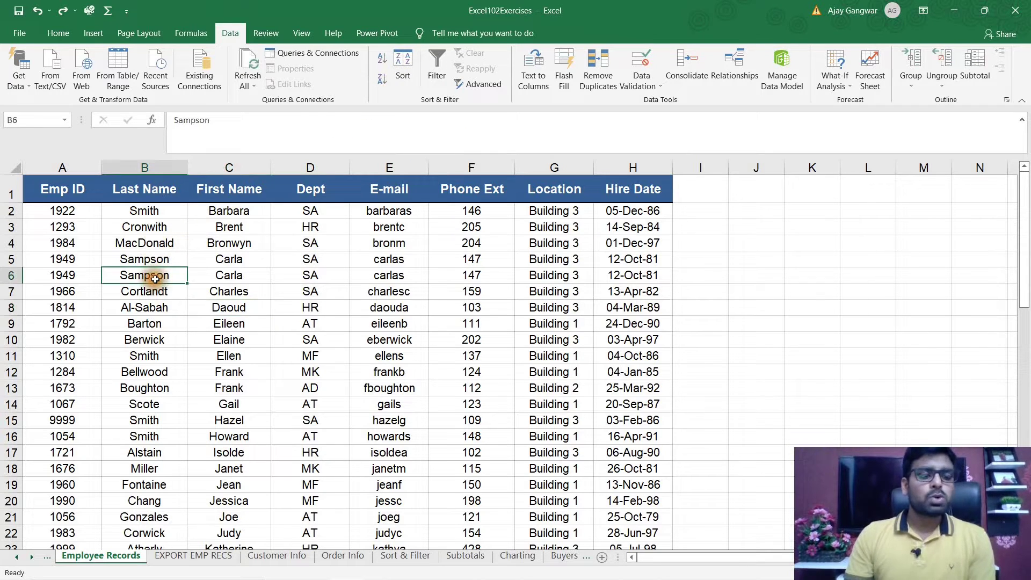
click(404, 67)
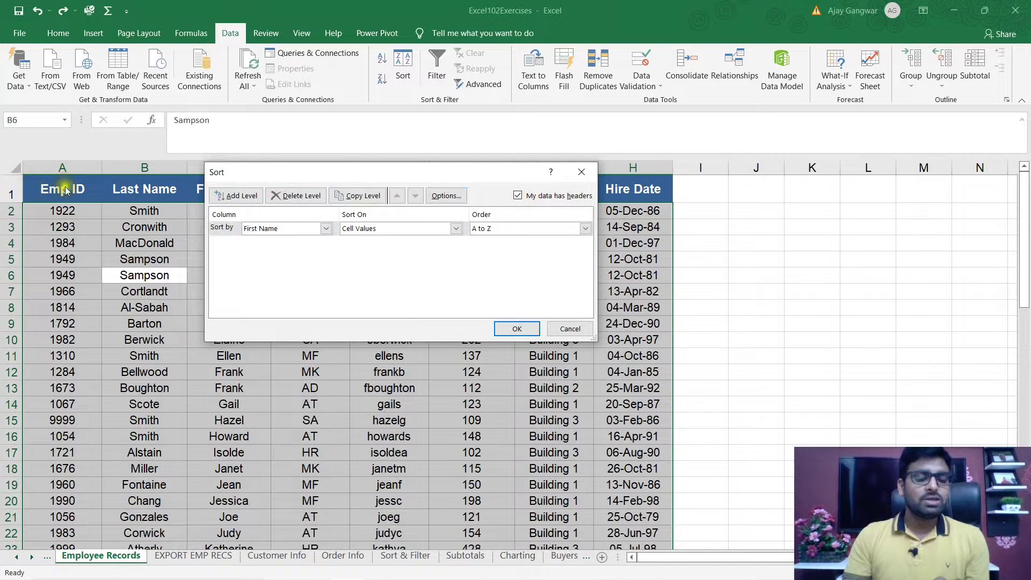
click(518, 196)
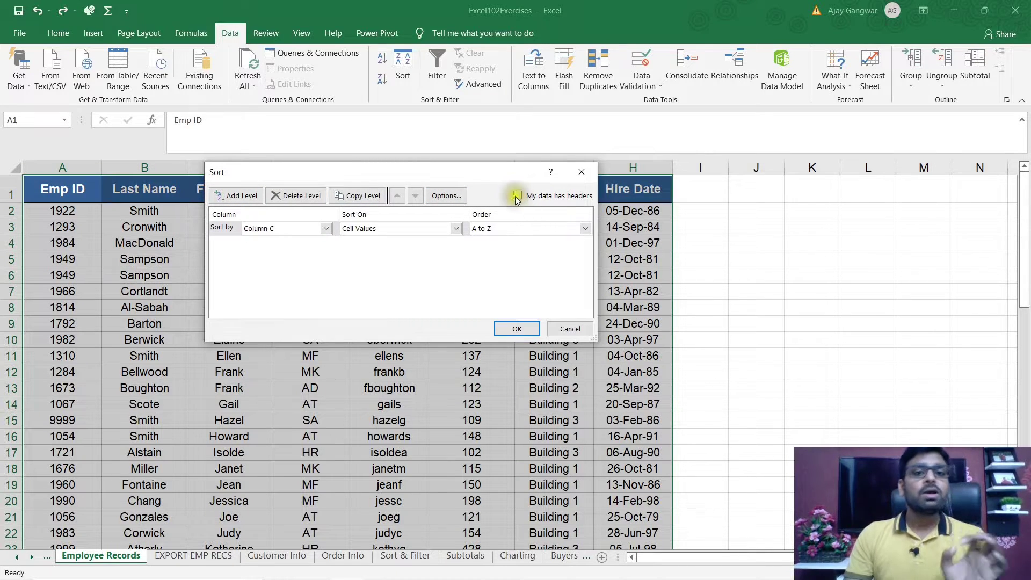
click(323, 230)
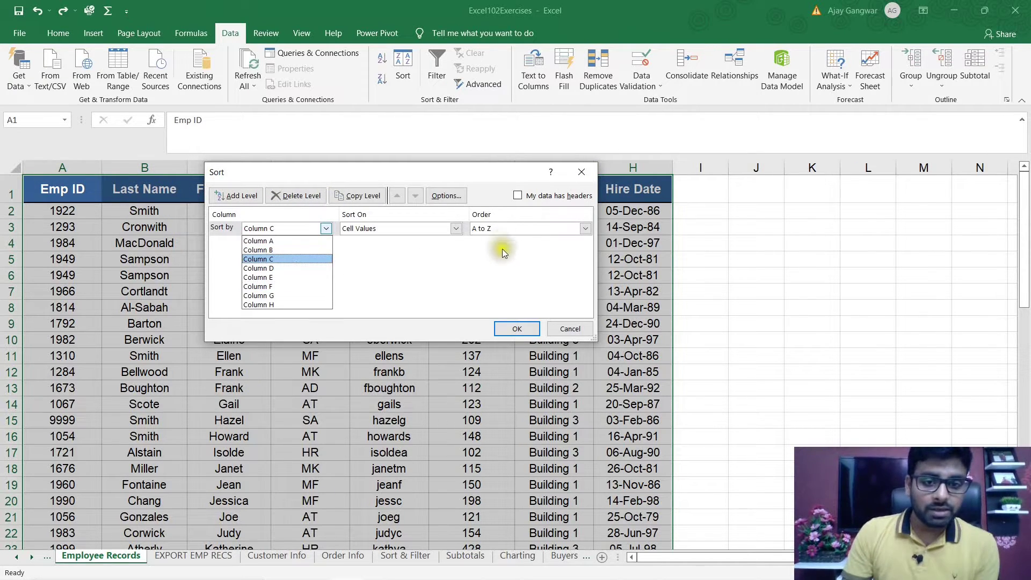
click(518, 198)
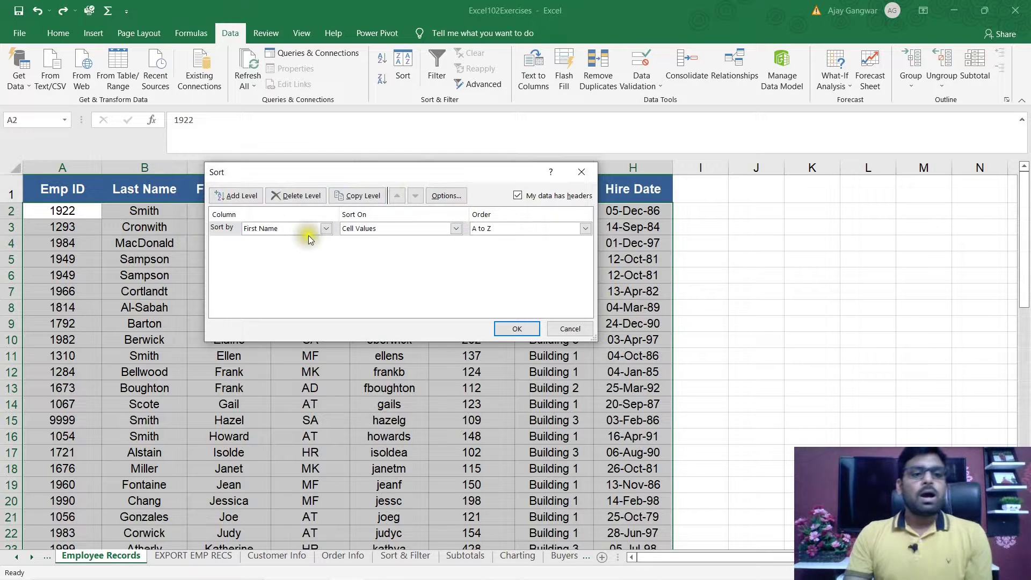
Replace the old First Name level with a single Sort by Last Name, A to Z.
click(300, 196)
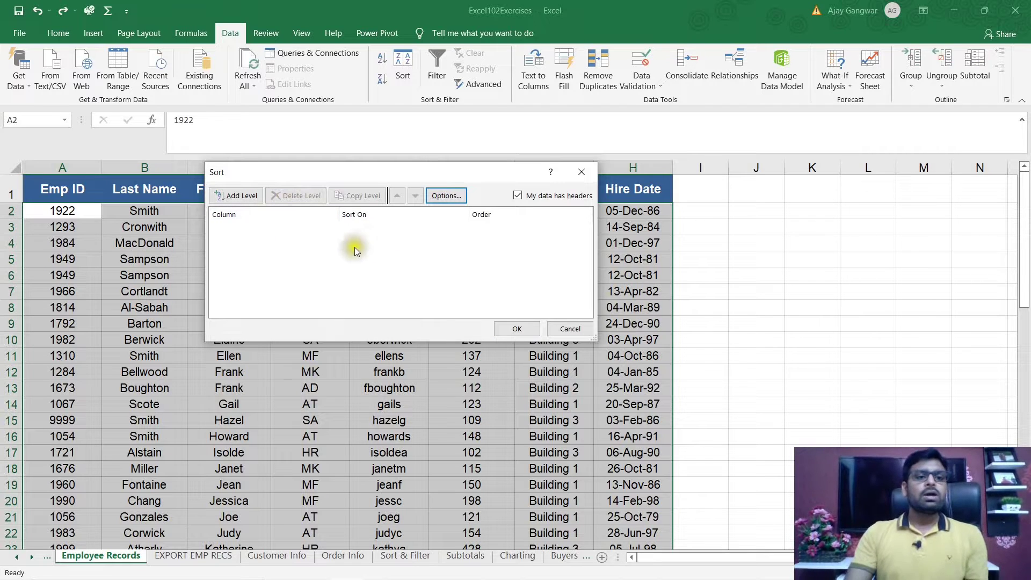
click(234, 201)
click(235, 197)
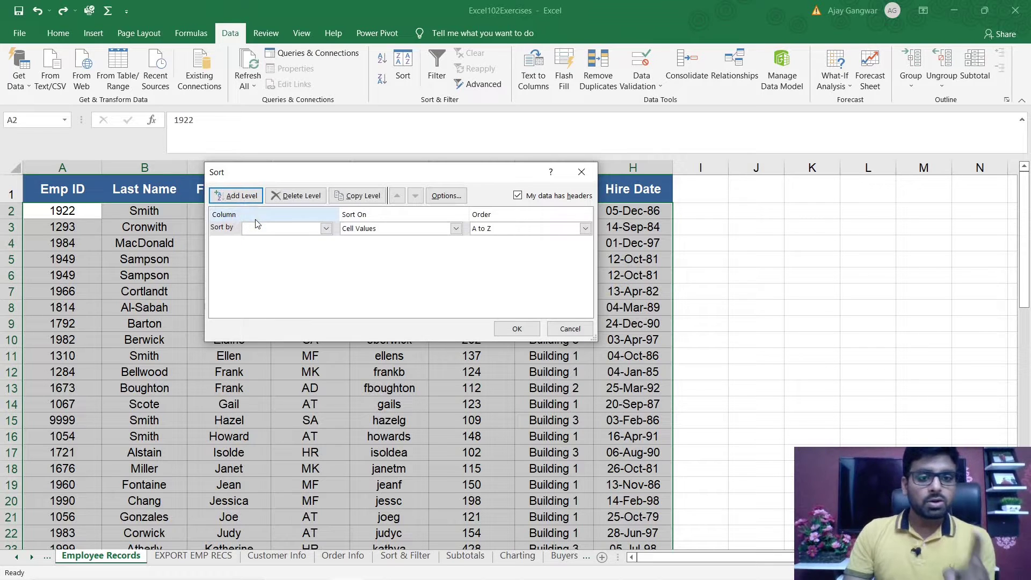
click(326, 229)
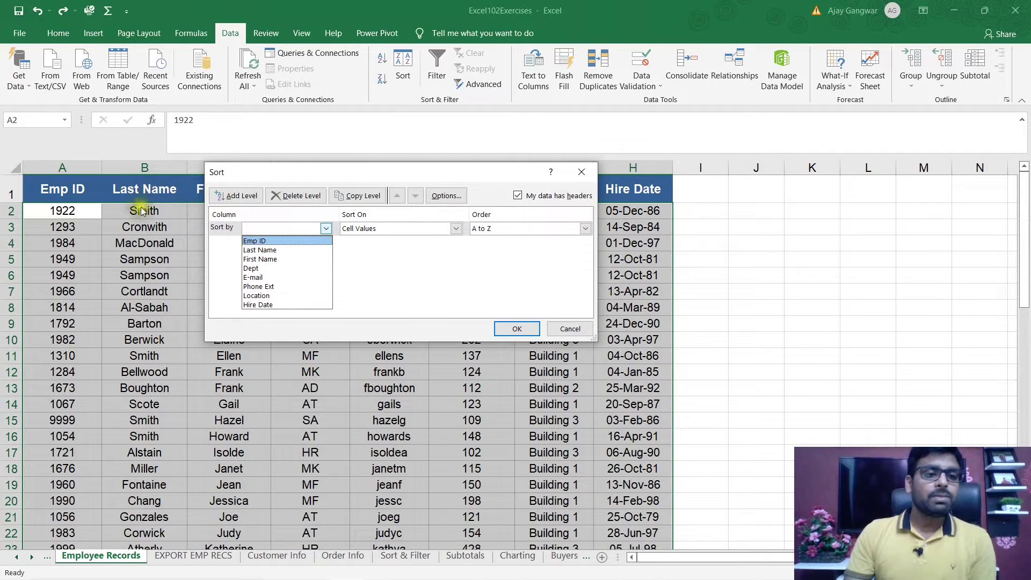
click(269, 251)
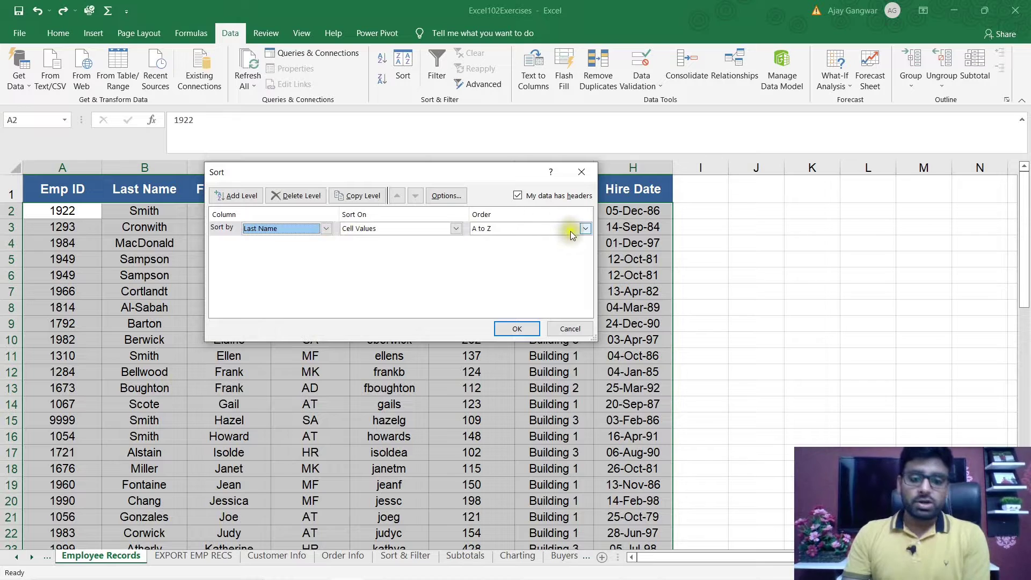
click(585, 230)
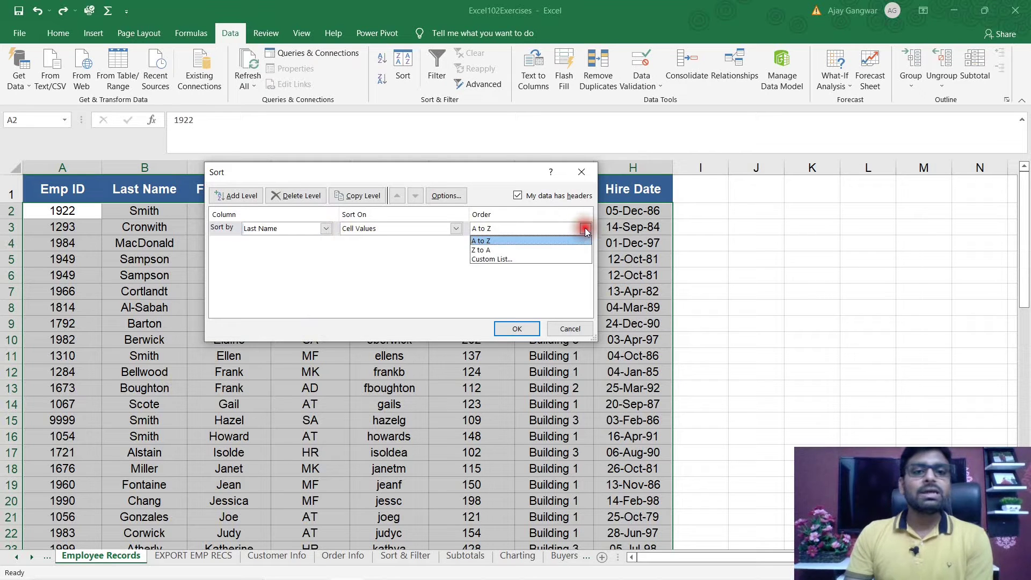
click(476, 240)
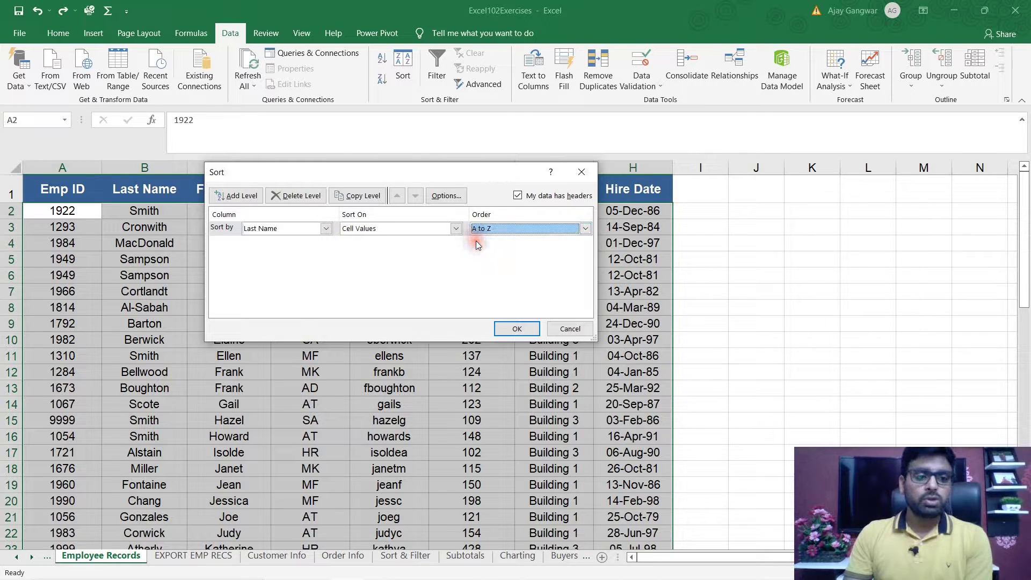
click(510, 328)
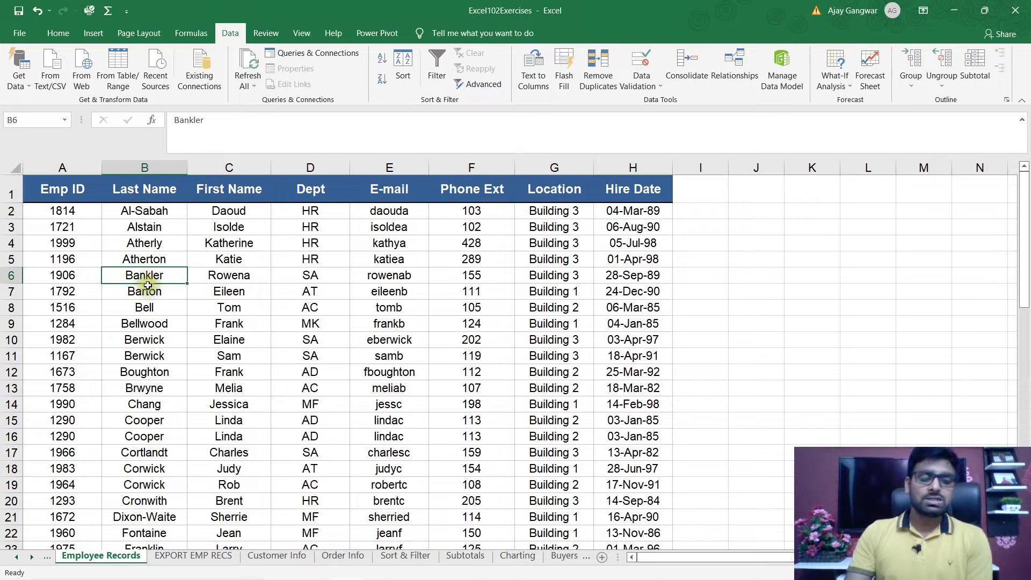
Add a 'Then by First Name' level below Last Name and apply the sort.
click(403, 75)
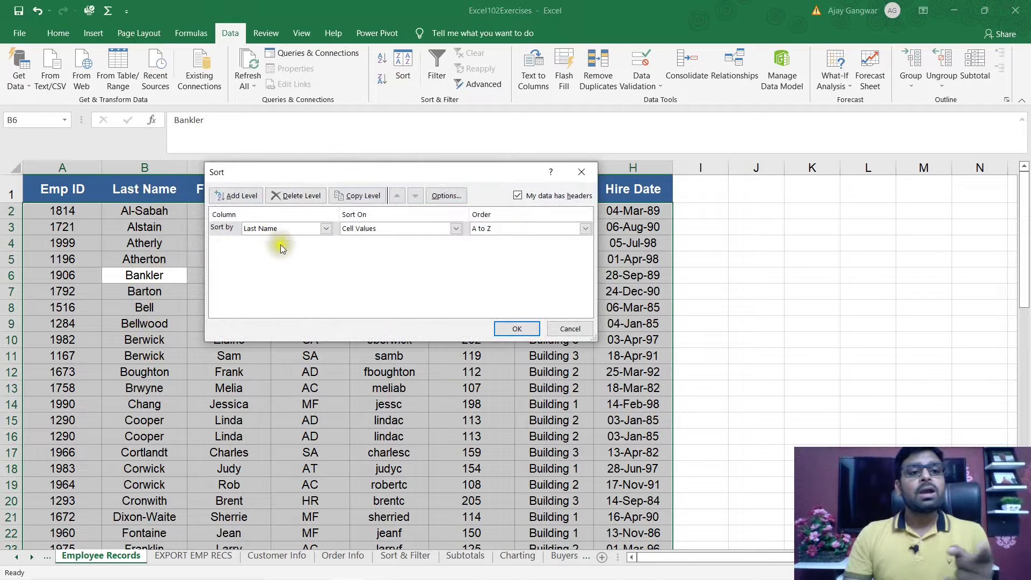
click(236, 196)
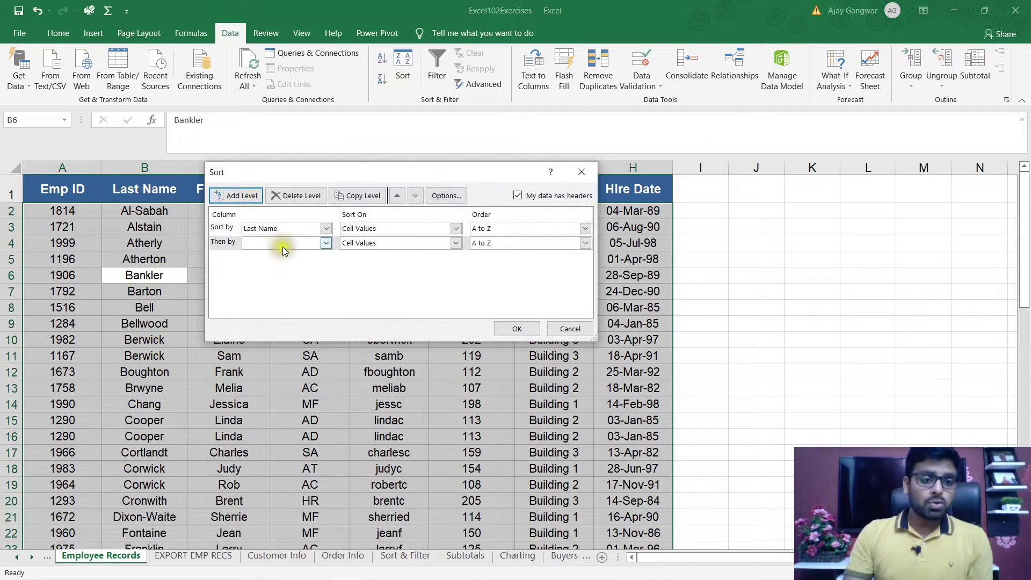
click(324, 243)
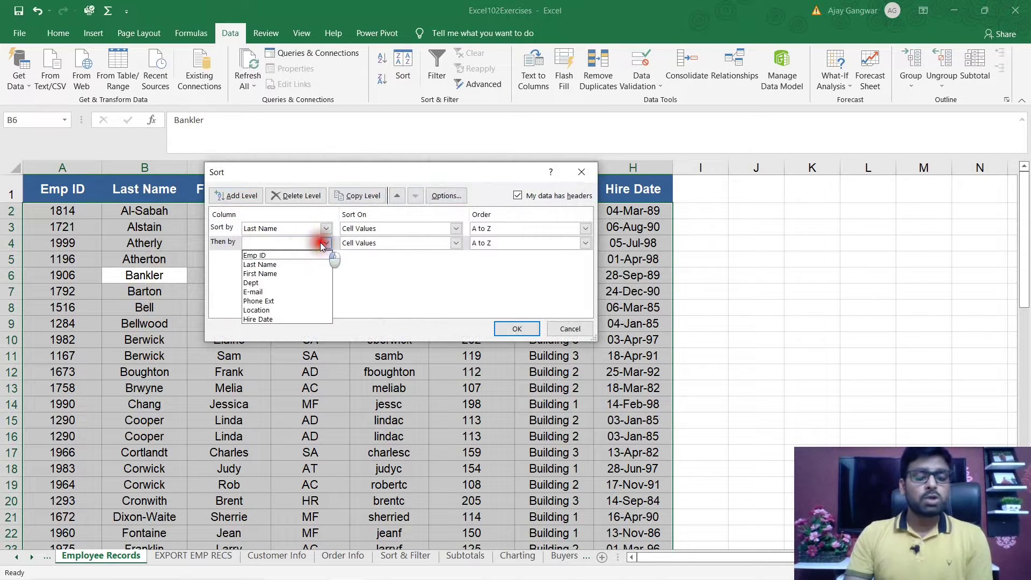
click(272, 273)
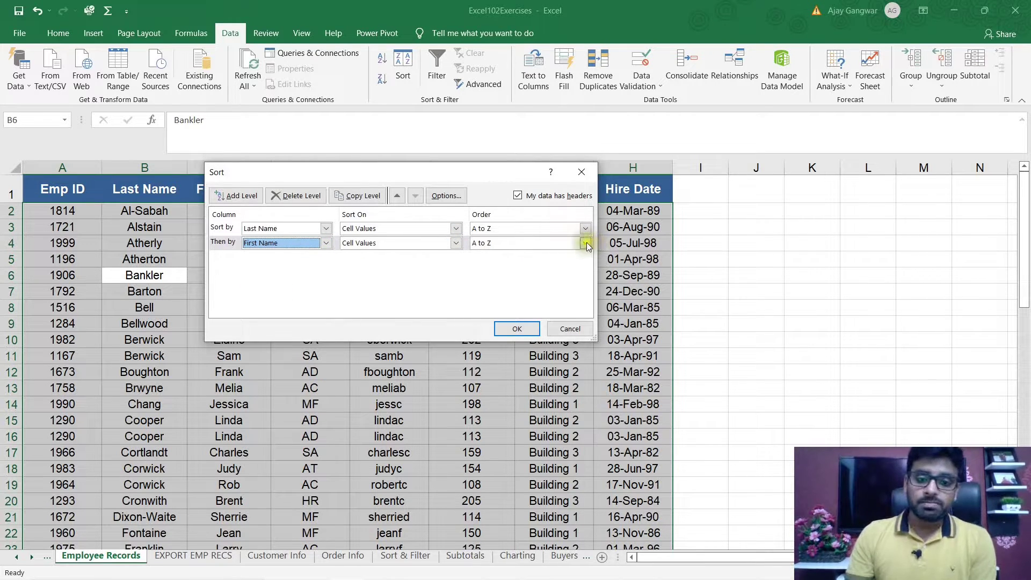
click(514, 329)
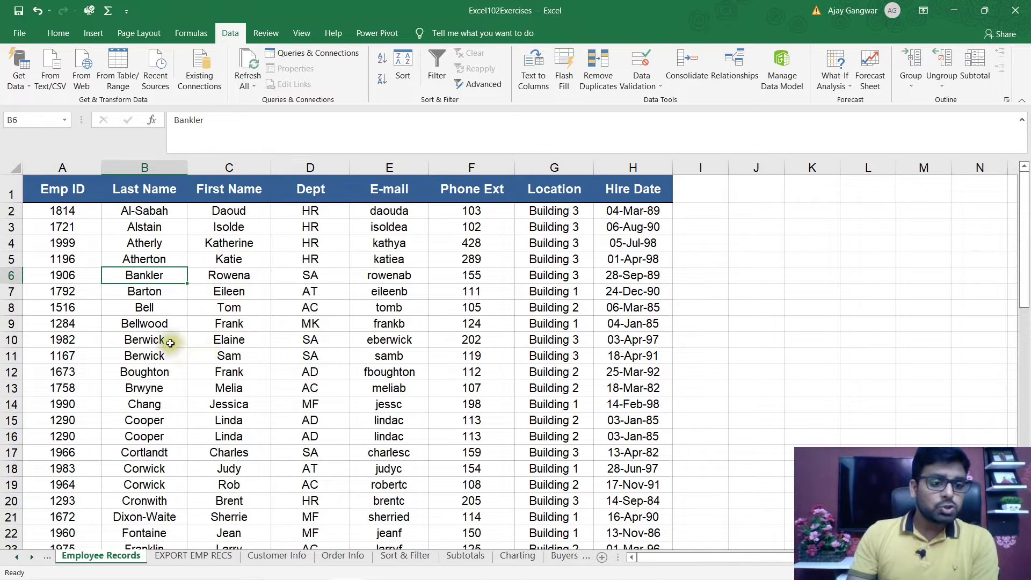
click(141, 340)
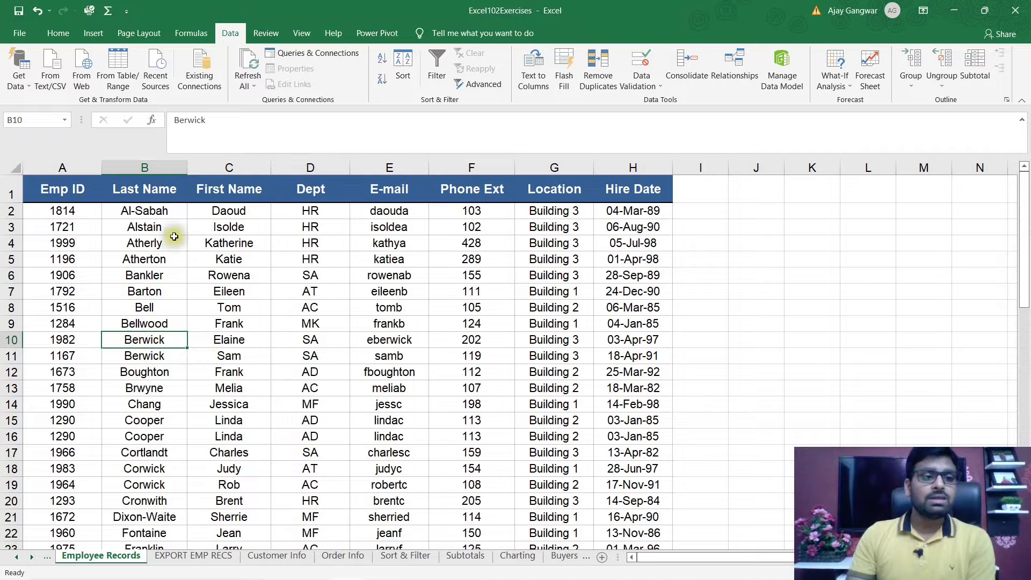
click(153, 352)
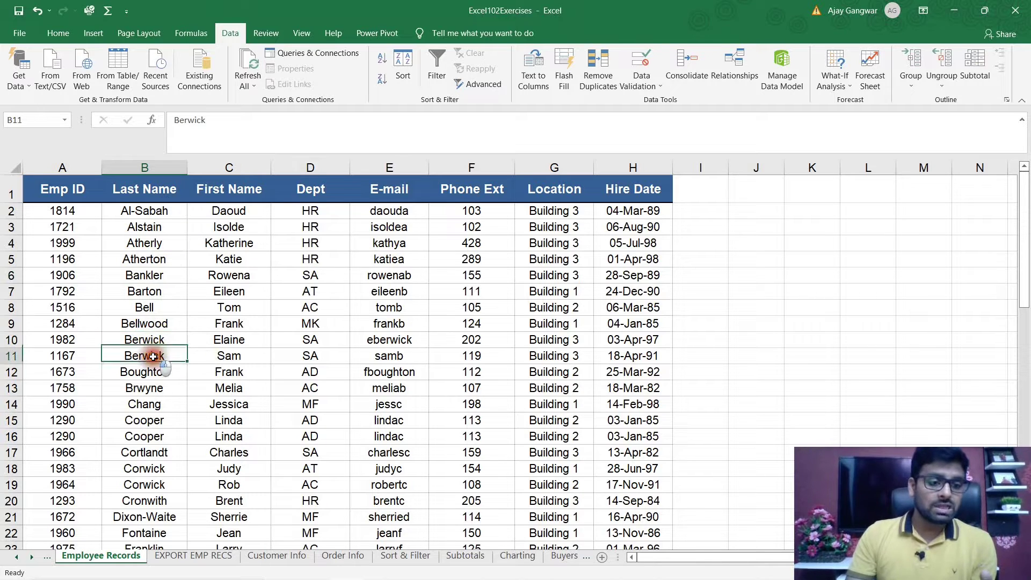
click(152, 344)
click(153, 354)
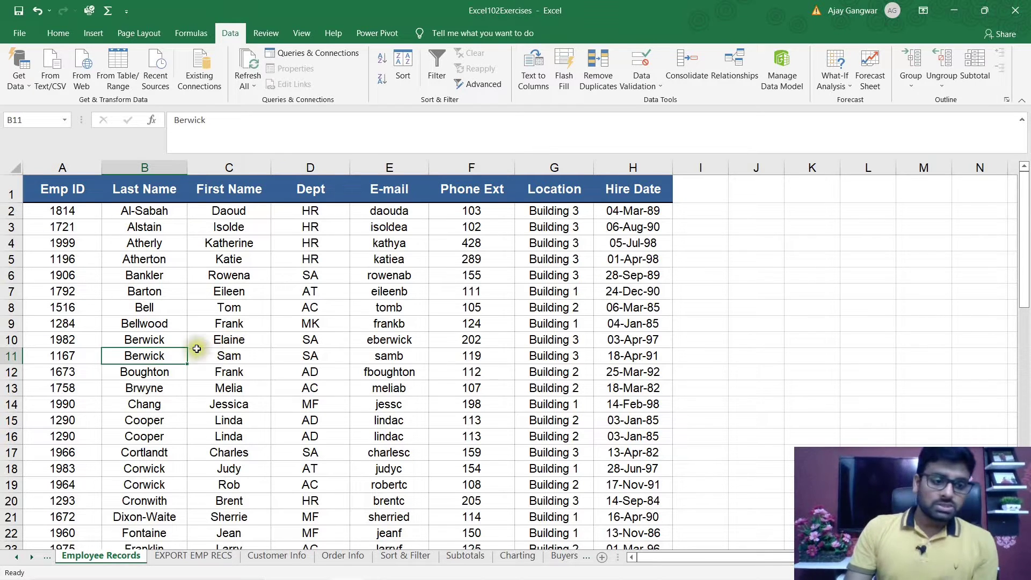
click(235, 340)
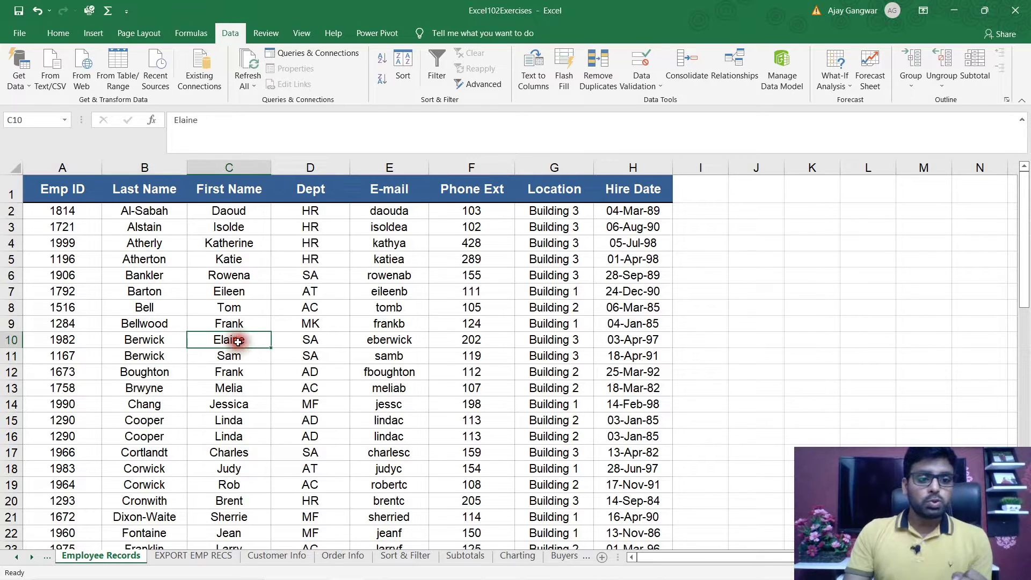
click(153, 343)
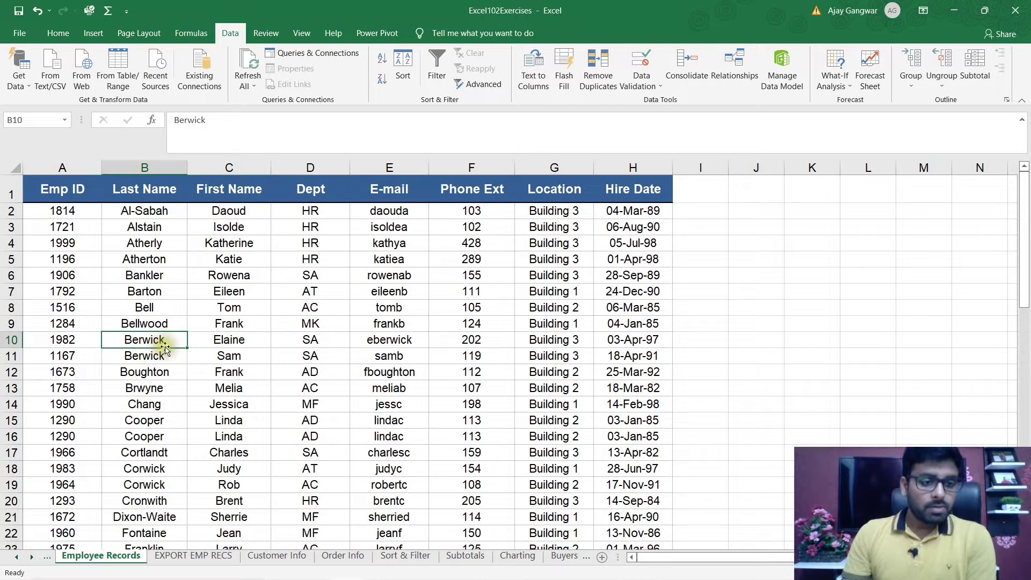
click(154, 359)
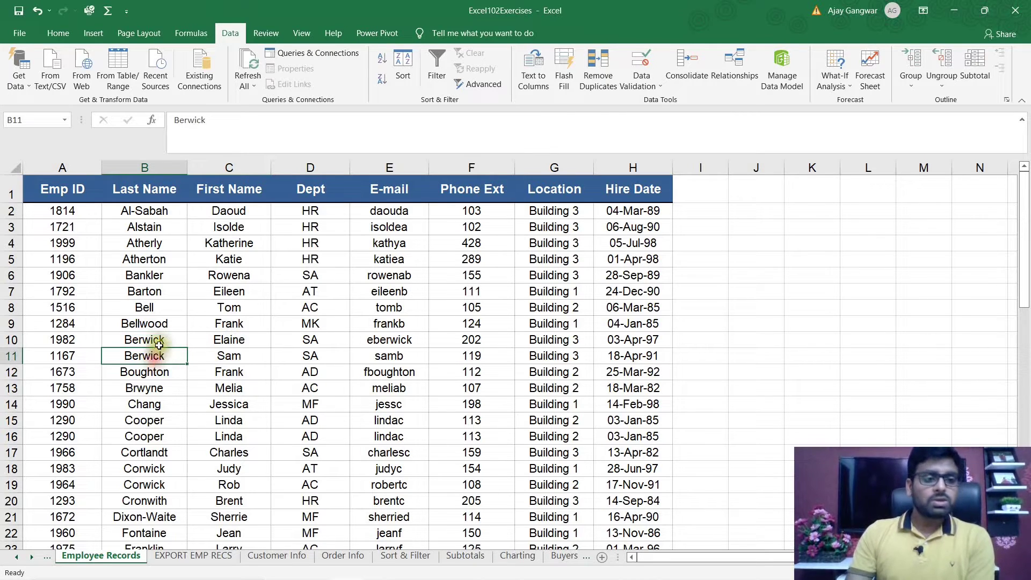
click(248, 343)
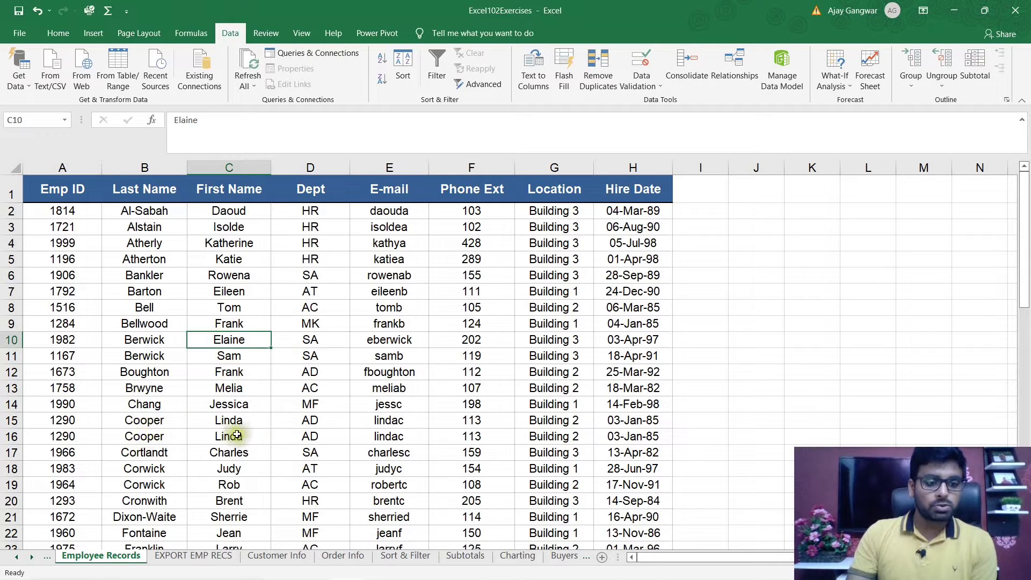
scroll(237, 436, down, 3)
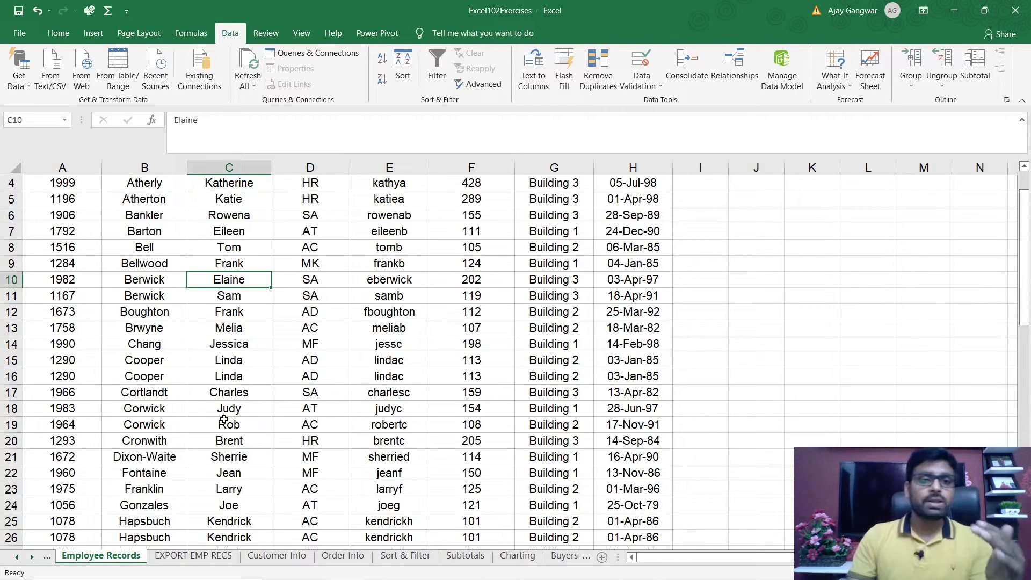
click(403, 70)
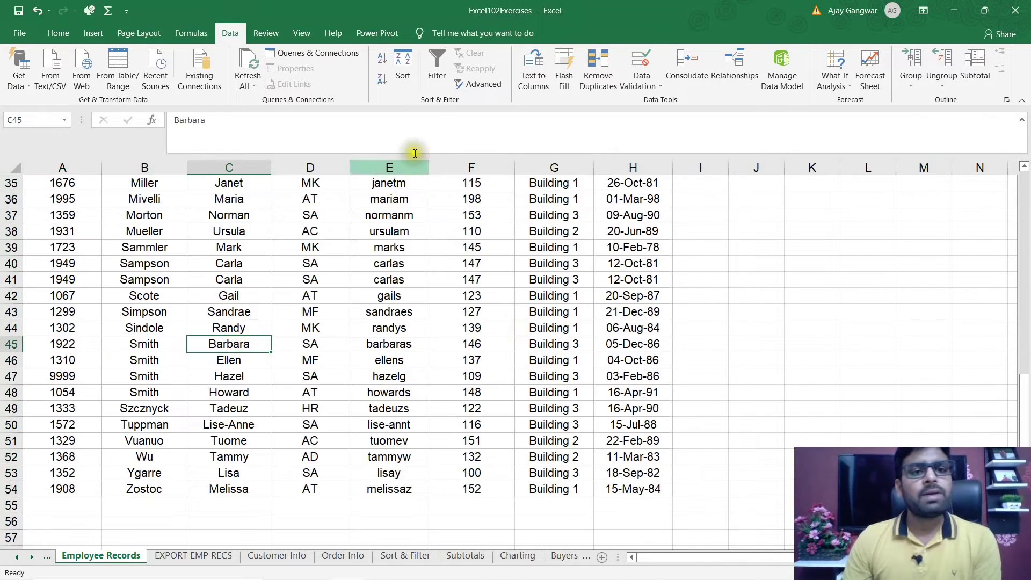
Add a third sort level, Then by Dept, after Last Name and First Name.
click(403, 70)
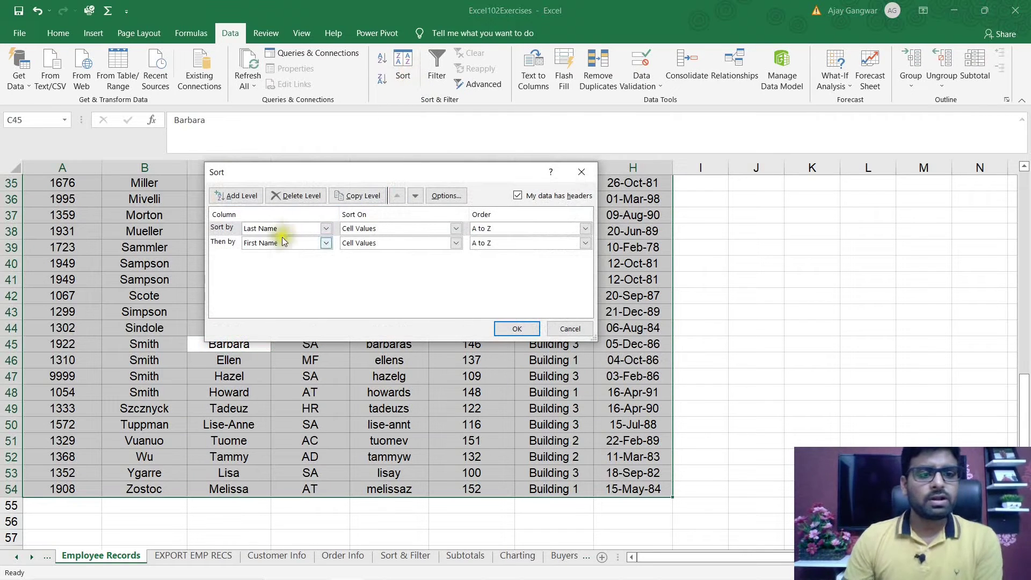
click(222, 230)
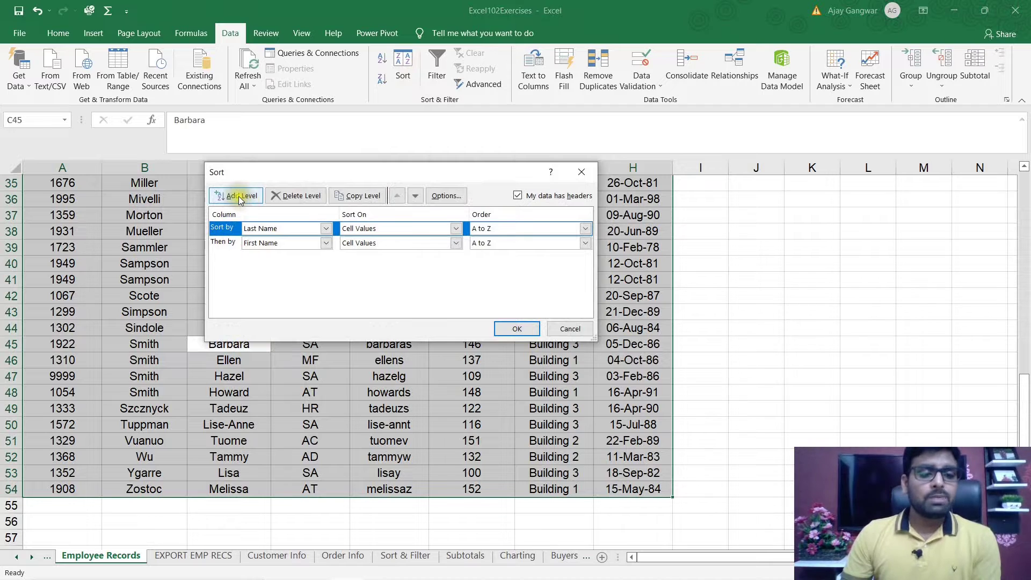
click(228, 241)
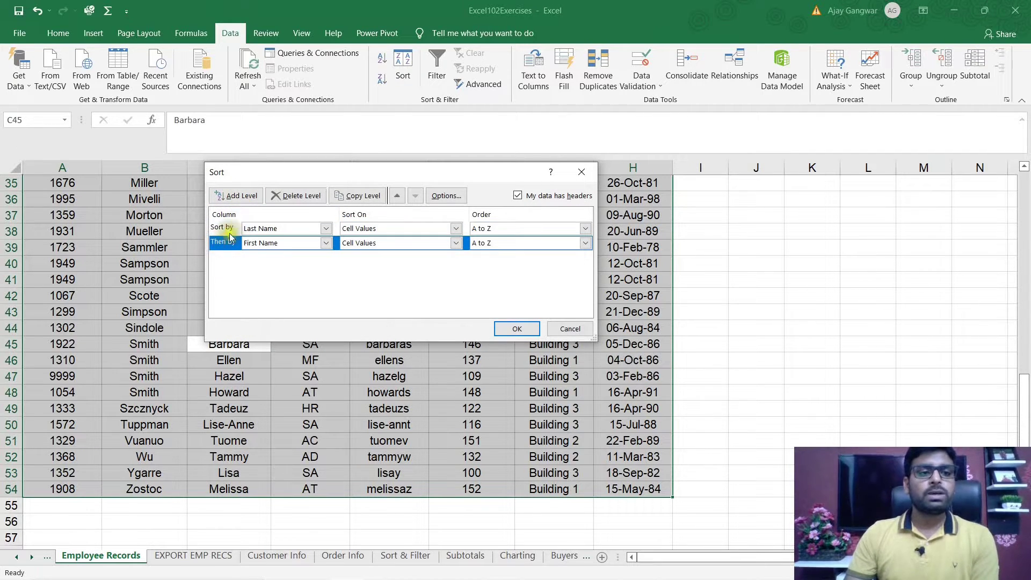
click(241, 196)
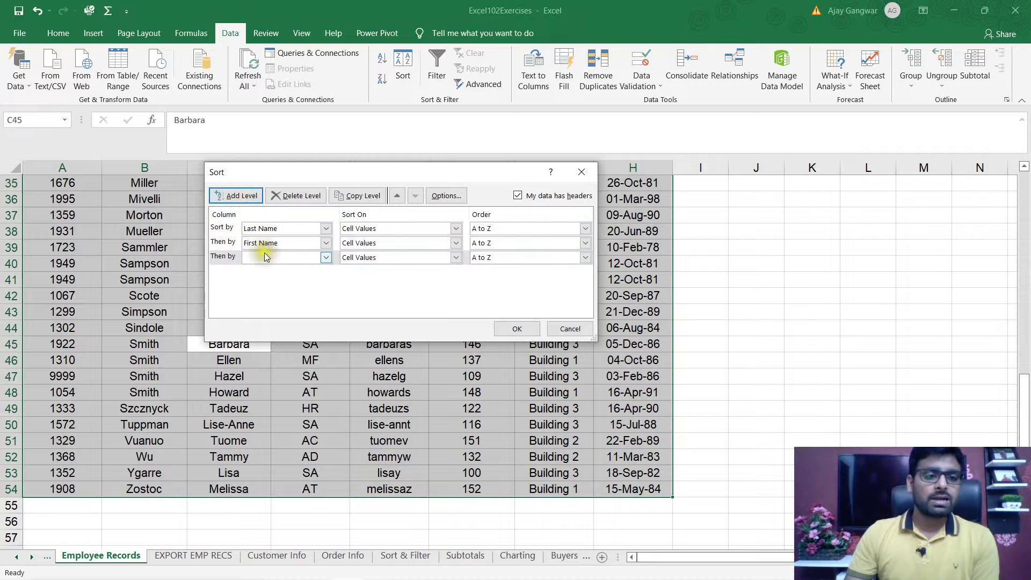
click(326, 257)
click(263, 297)
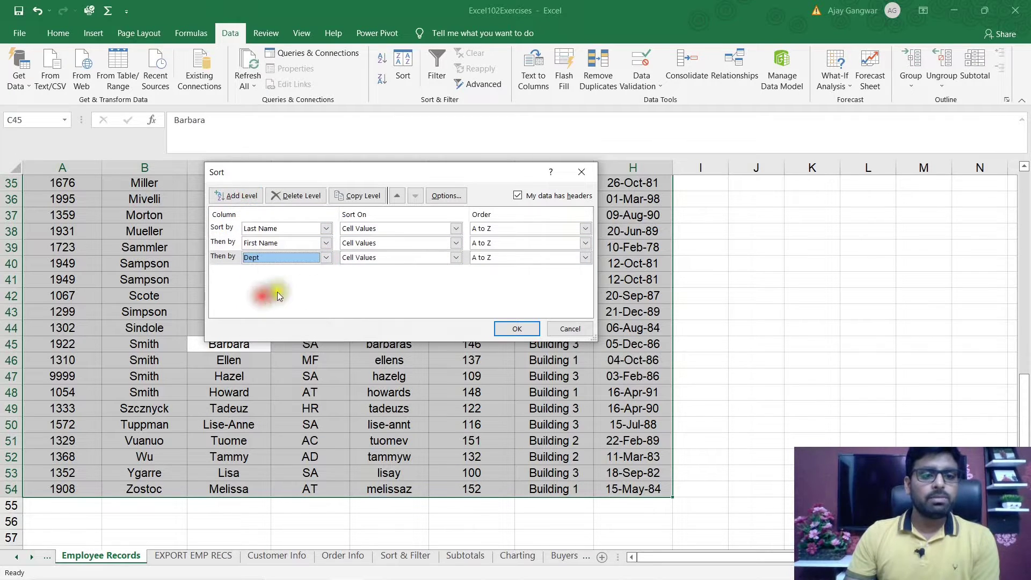
click(517, 328)
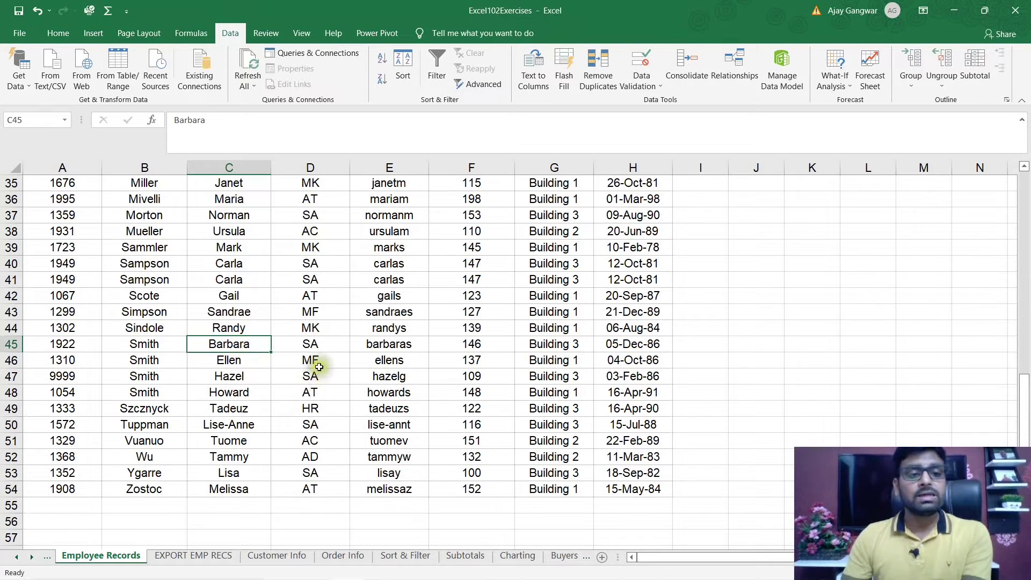
Reopen the Sort dialog and delete the Dept sort level.
scroll(279, 384, up, 1)
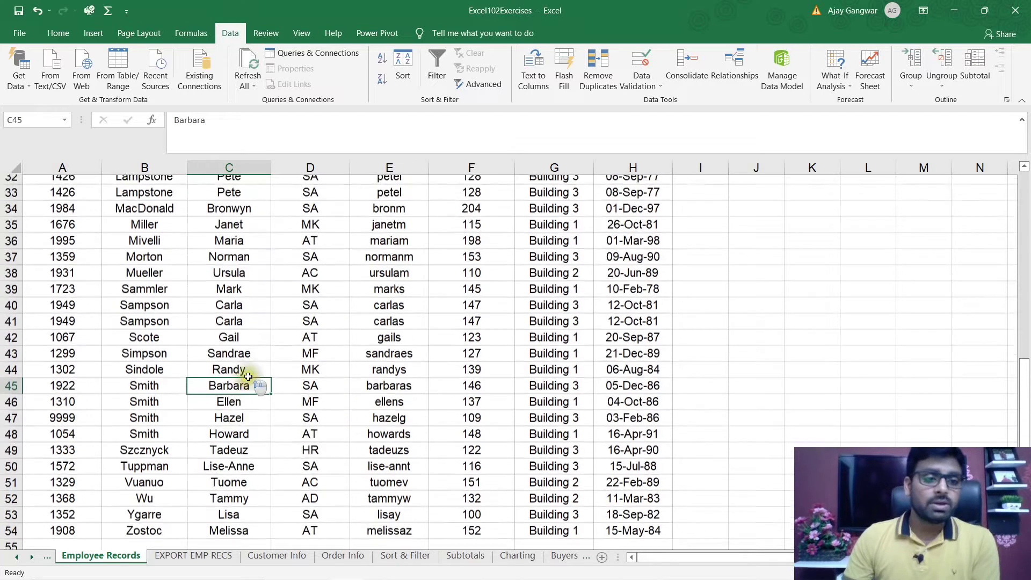
scroll(237, 366, up, 1)
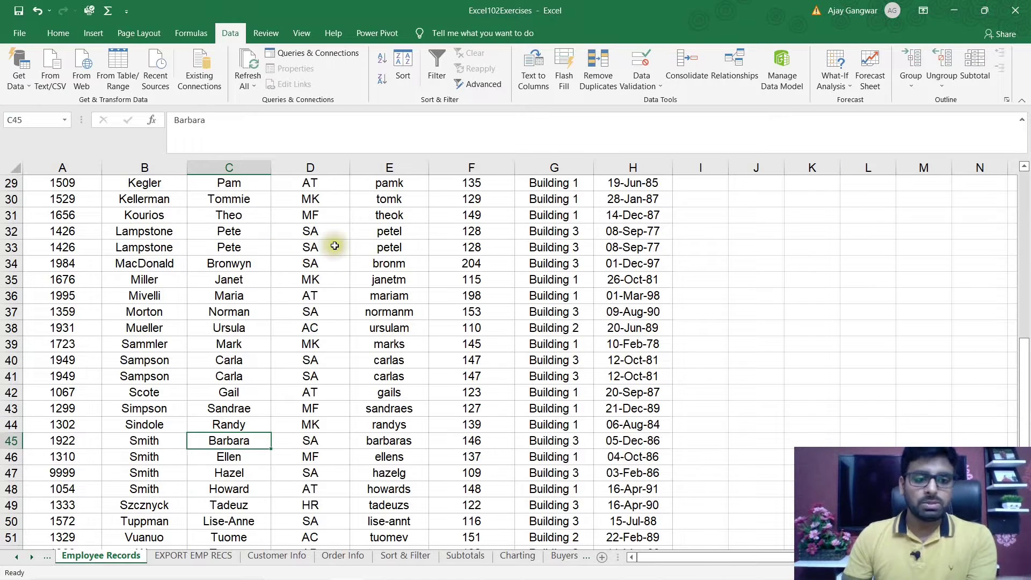
scroll(231, 282, up, 1)
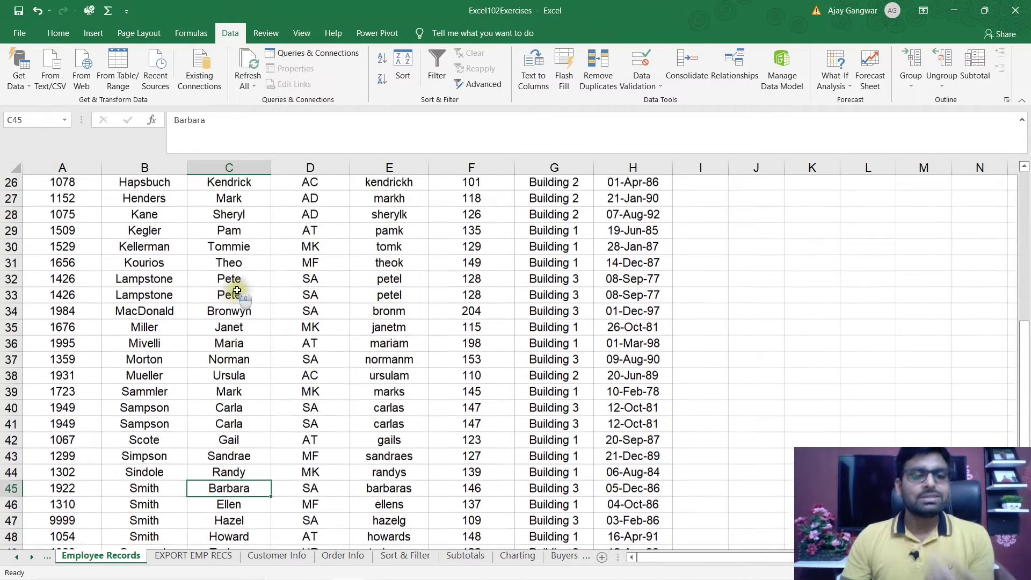
scroll(274, 277, up, 1)
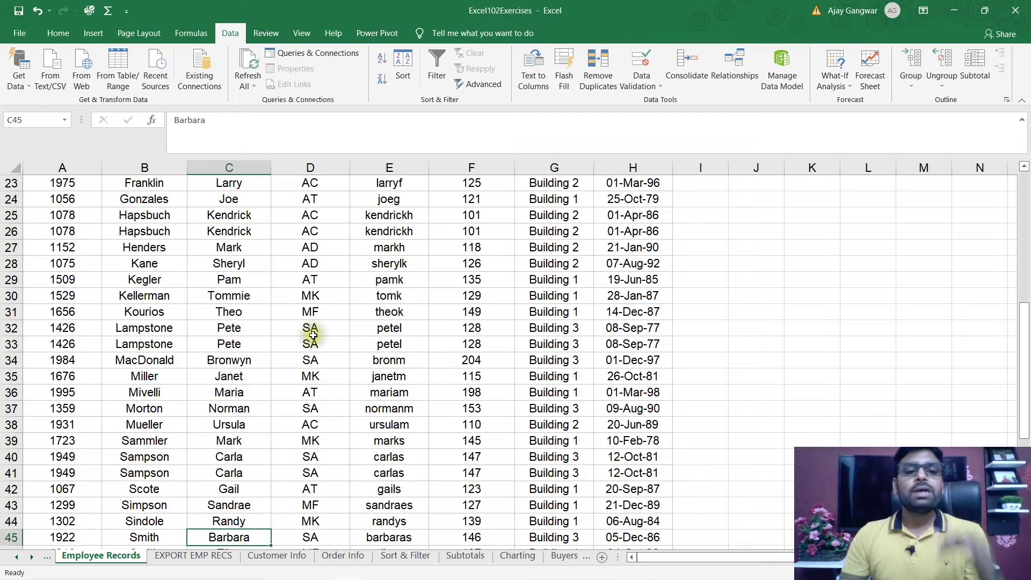
click(402, 67)
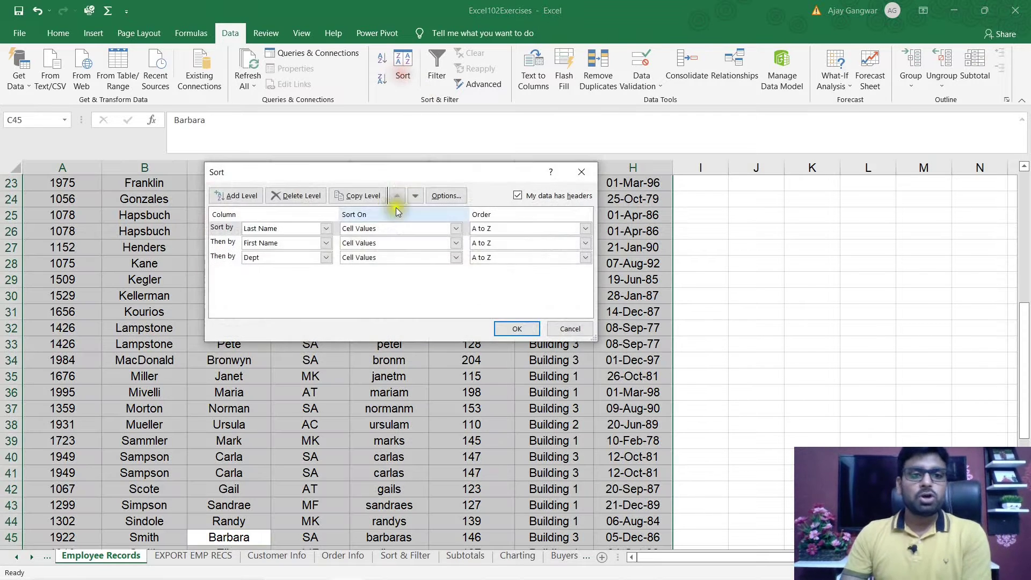
click(219, 256)
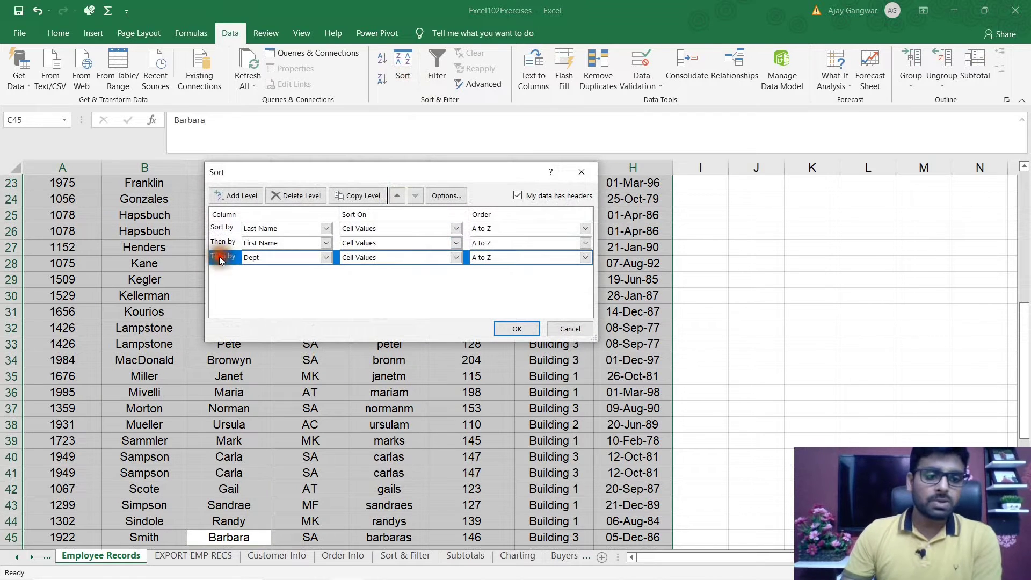
click(308, 195)
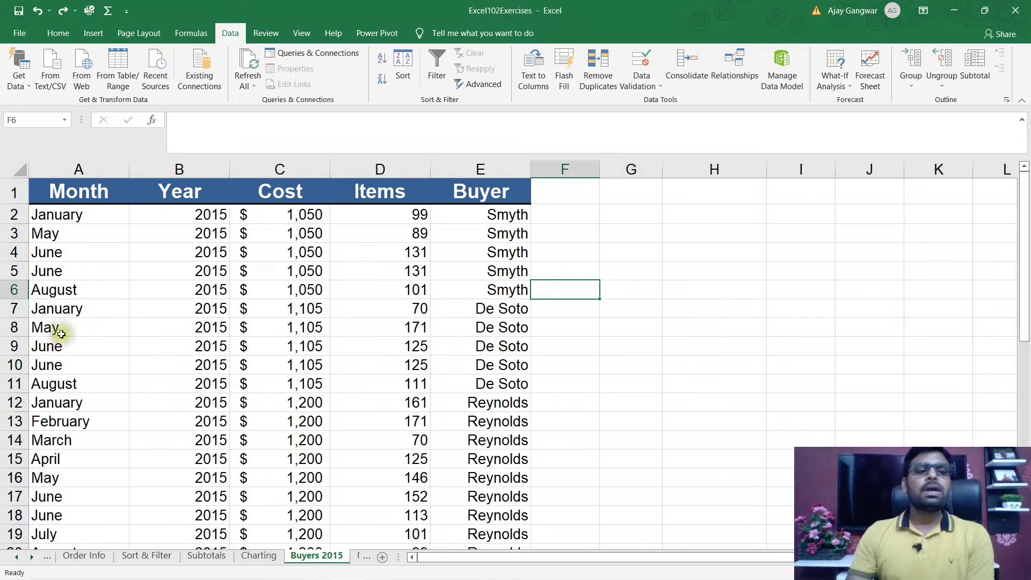
Sort the Month column A to Z, then Z to A, and open the Sort dialog.
click(82, 344)
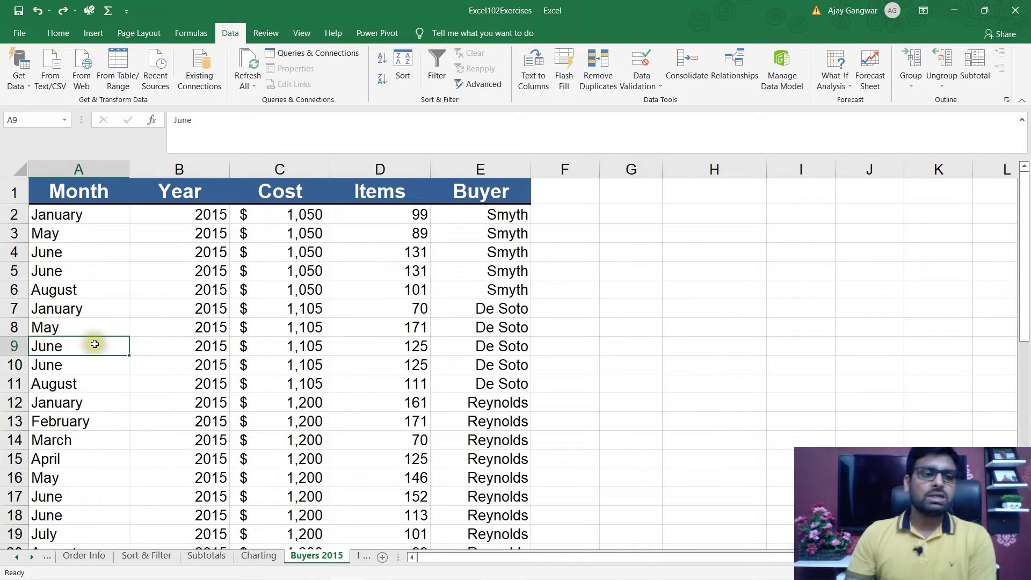
click(384, 63)
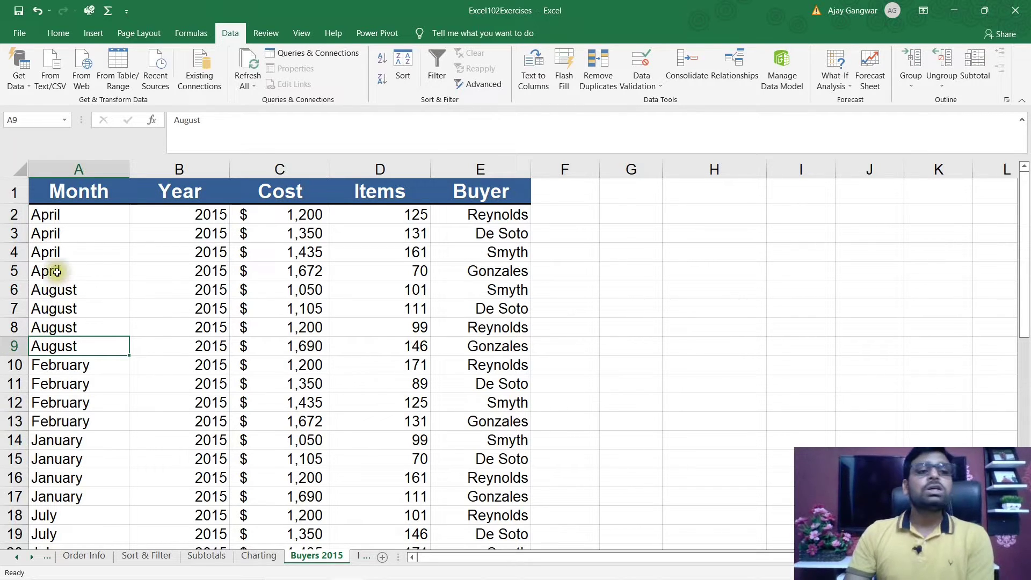
click(383, 80)
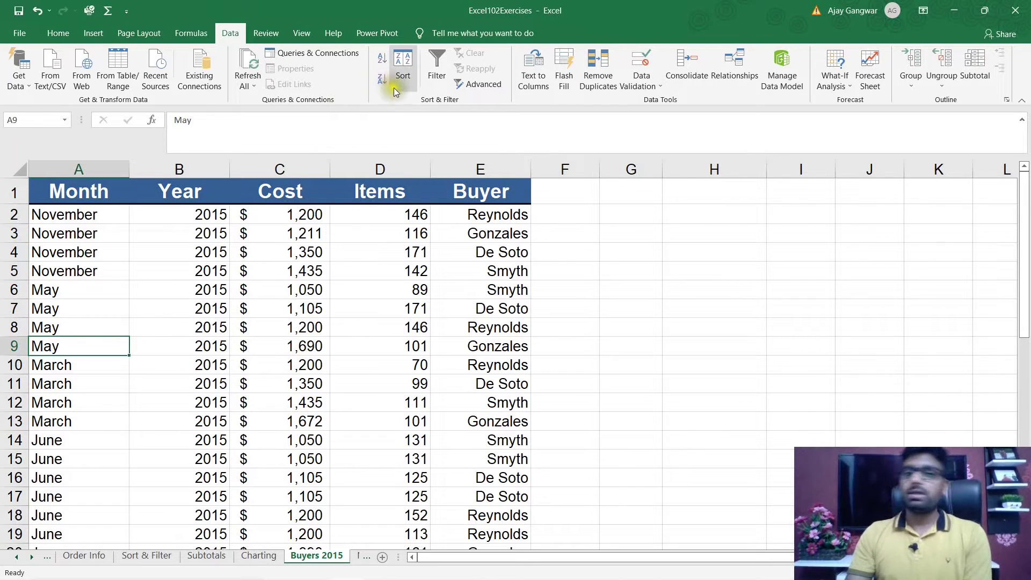
click(404, 76)
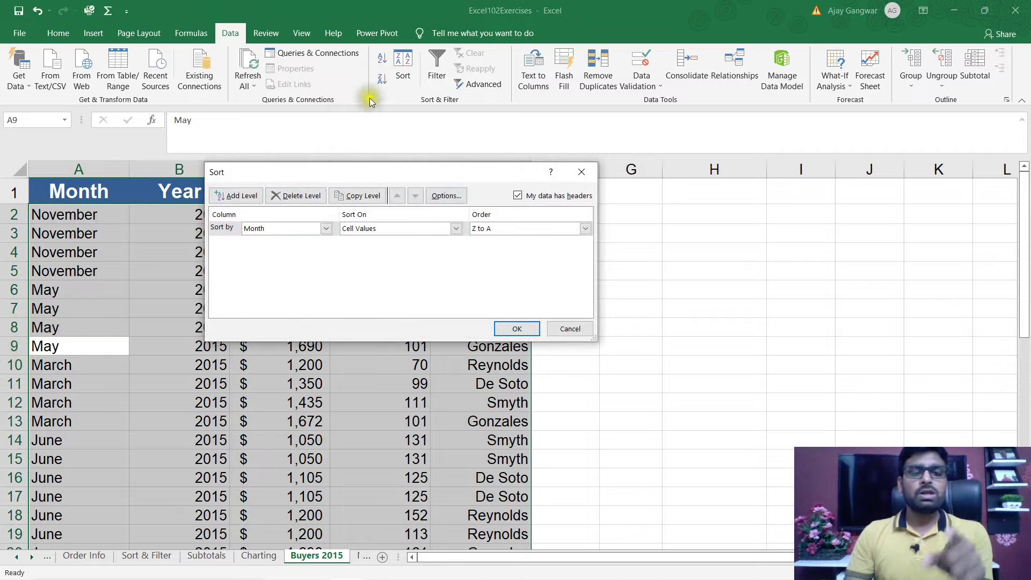
Delete the existing Month sort level and close the Sort dialog.
click(221, 229)
click(306, 195)
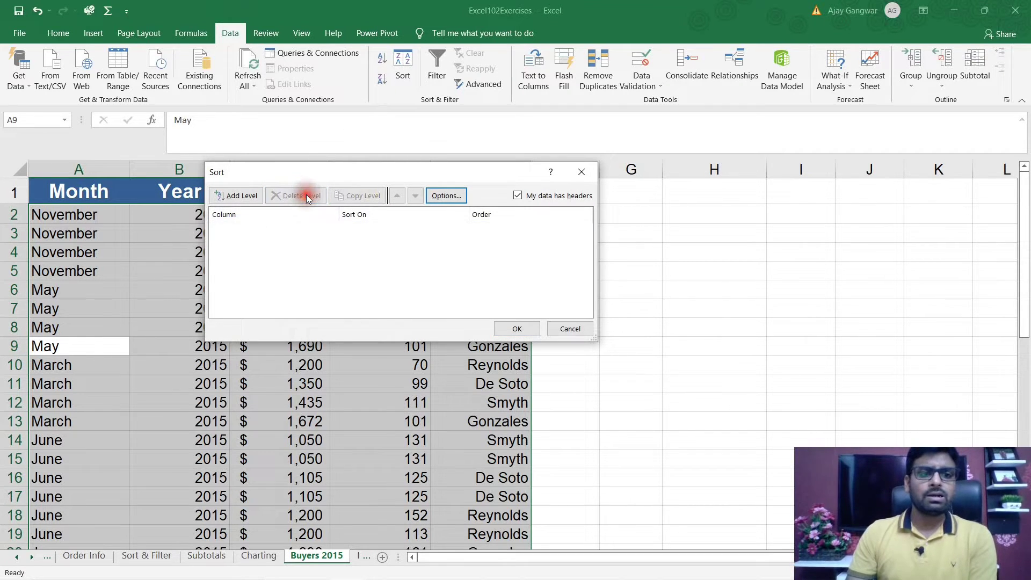
click(515, 327)
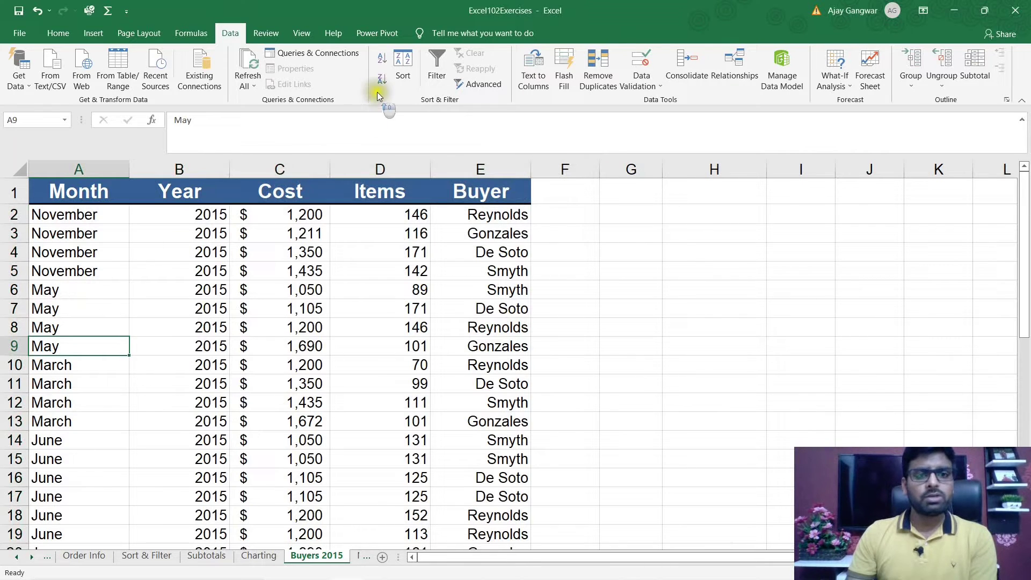
In a new Sort dialog, sort by Month and choose Custom List as the order.
click(96, 292)
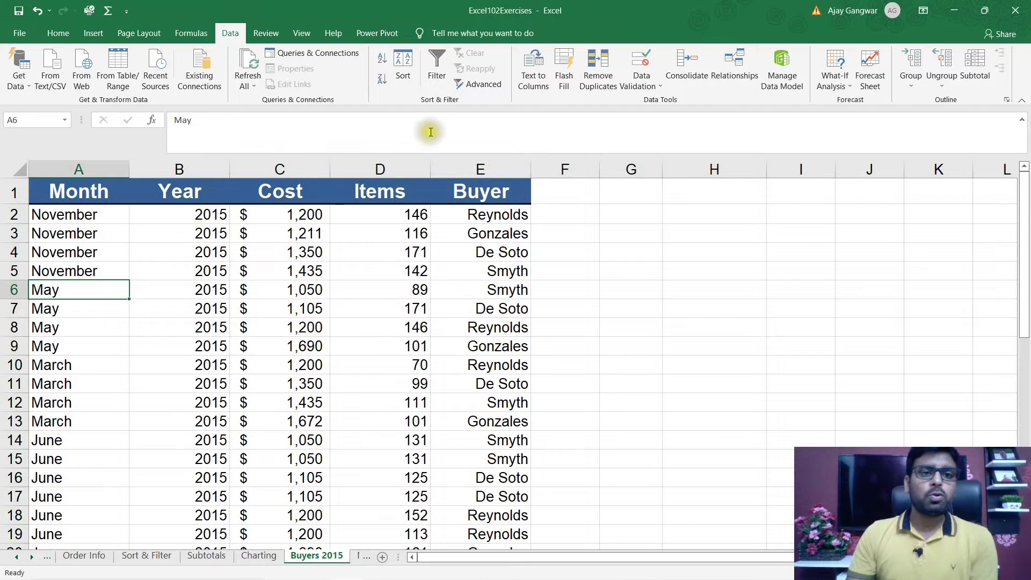
click(408, 82)
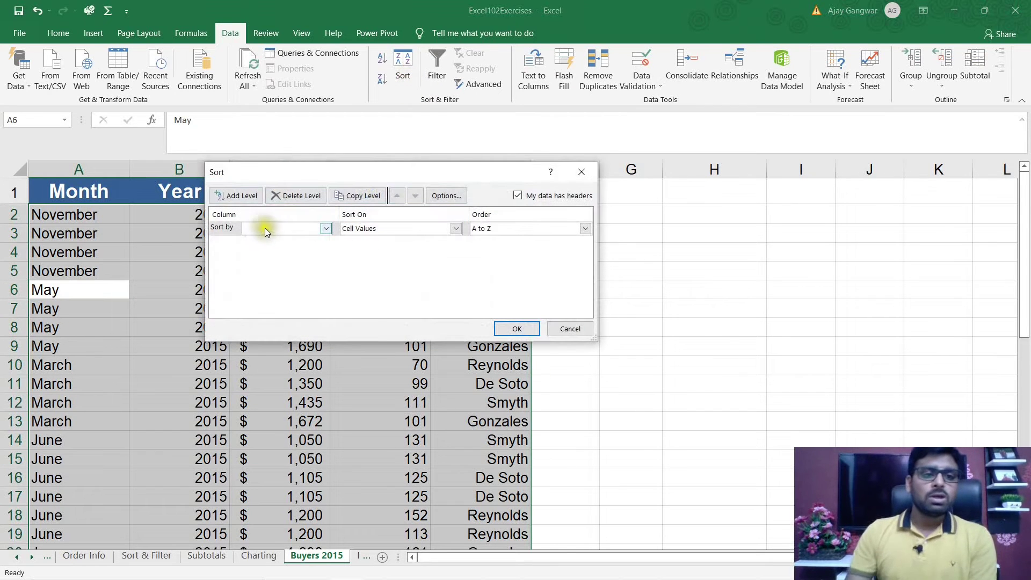
click(326, 230)
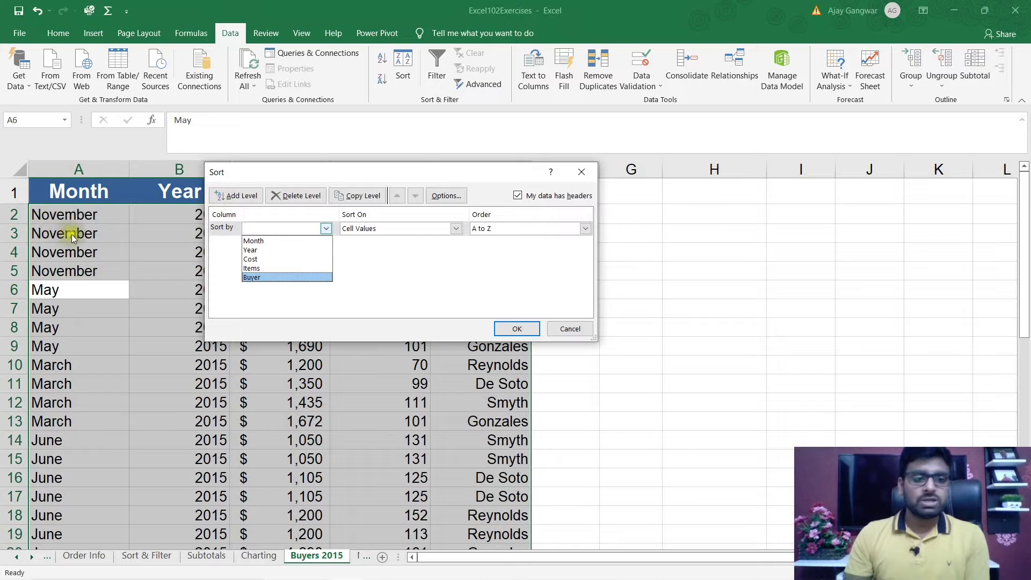
click(373, 255)
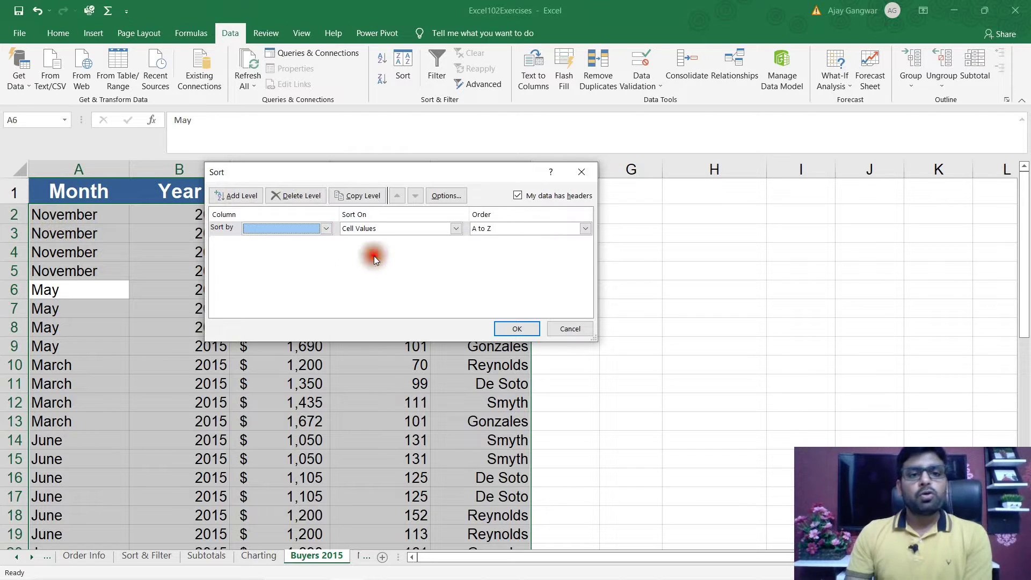
click(327, 228)
click(260, 241)
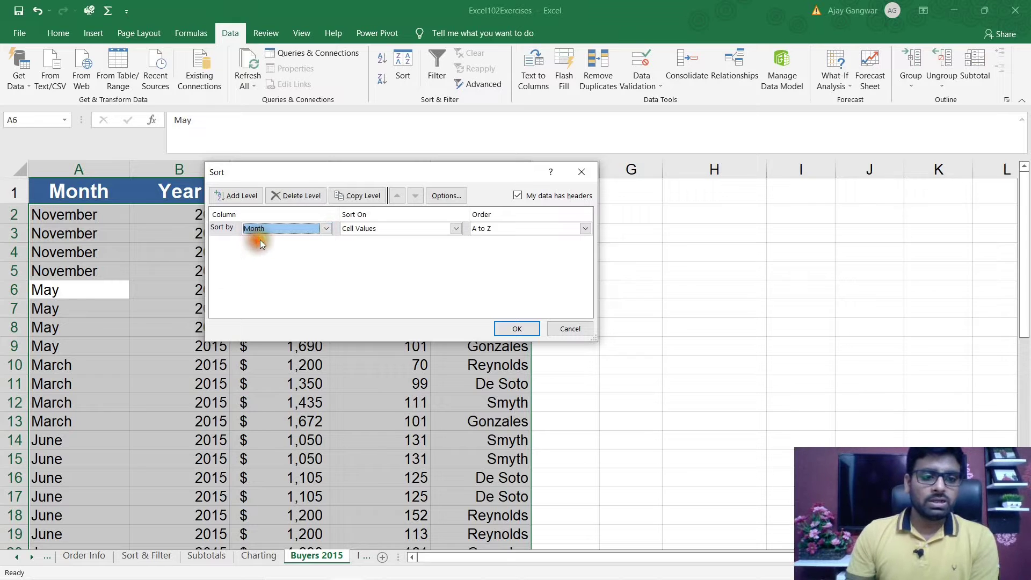
click(585, 228)
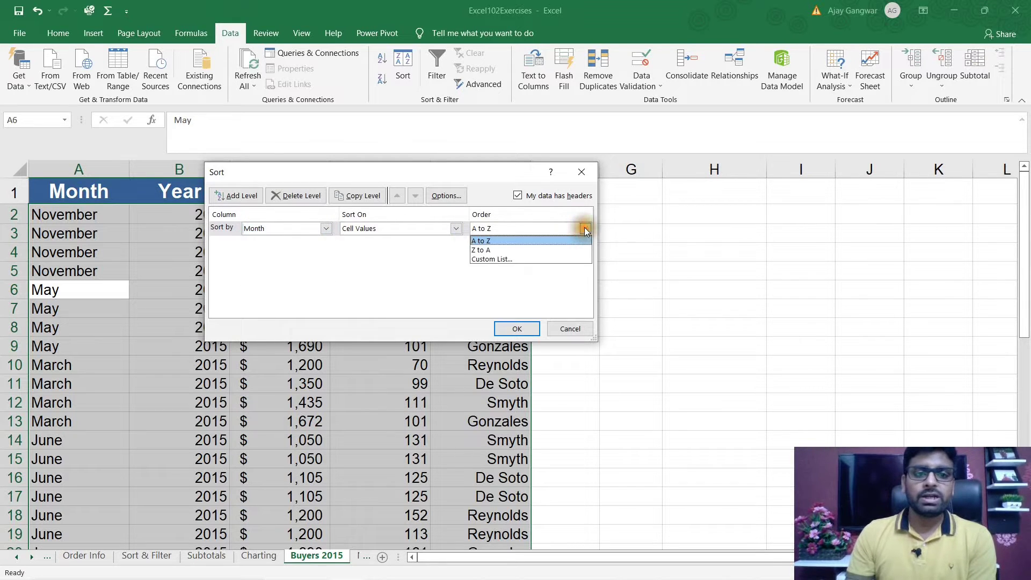
click(494, 260)
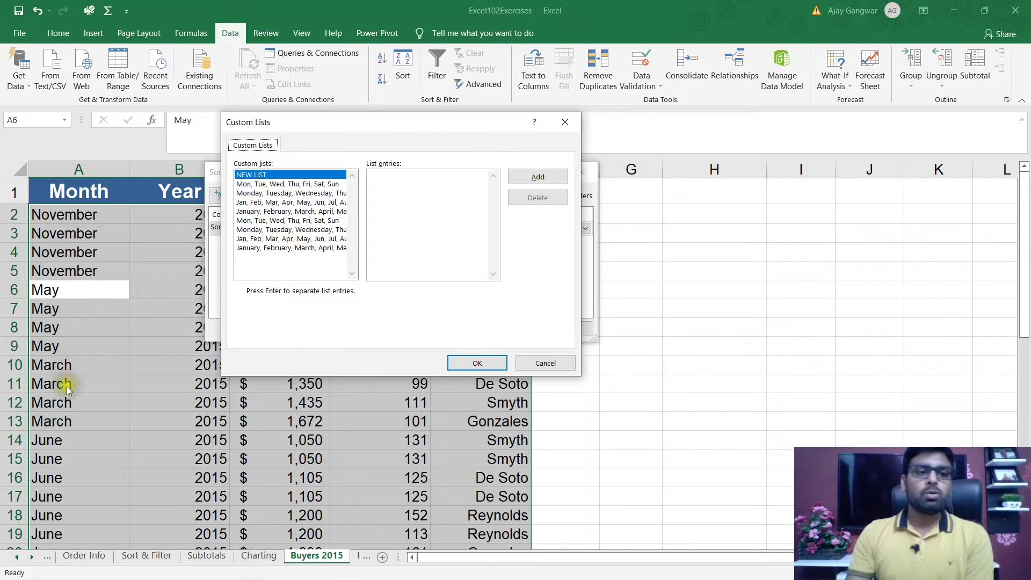
Use the January, February, March… custom list as the Month sort order.
click(253, 213)
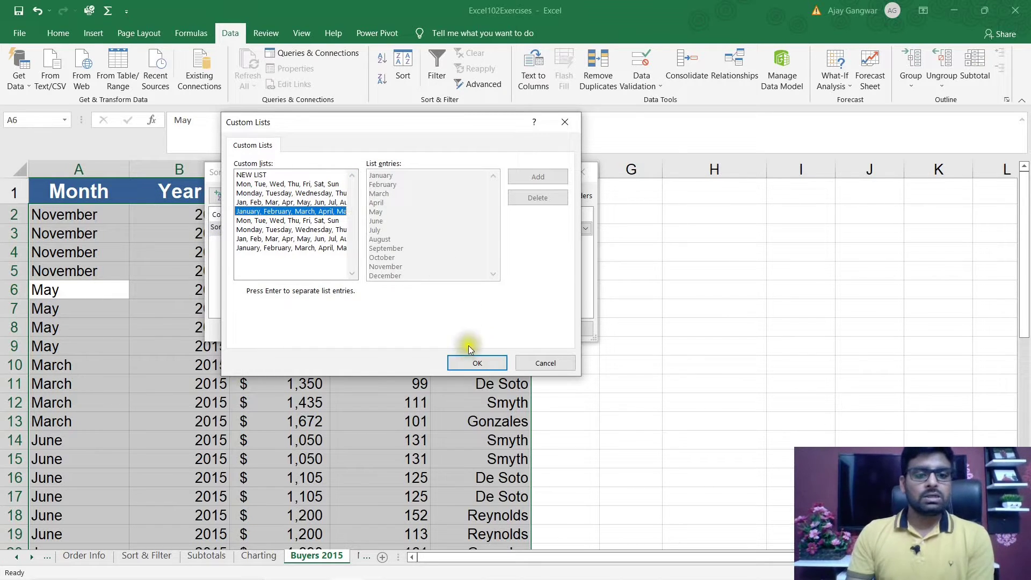
click(466, 364)
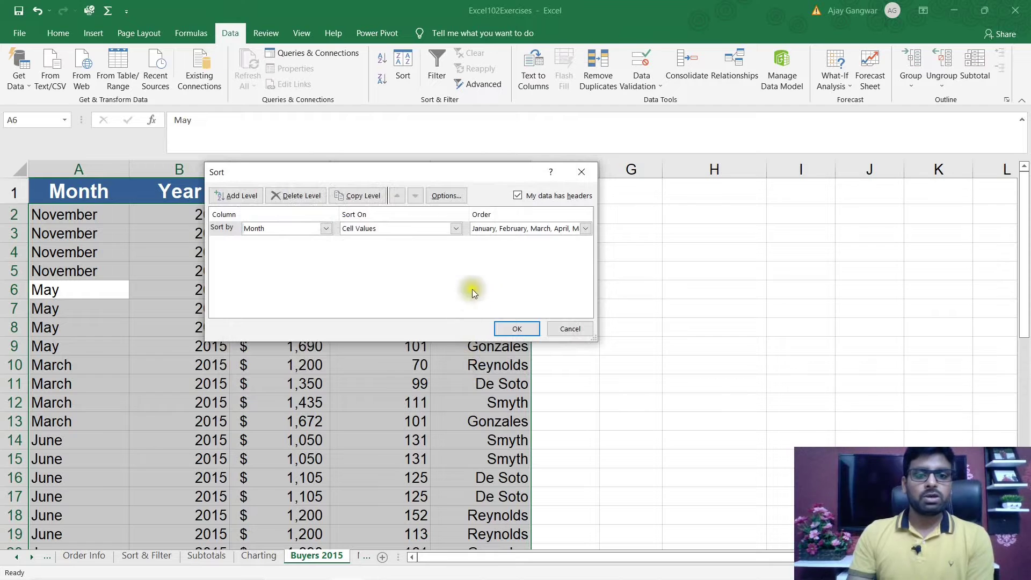
click(533, 327)
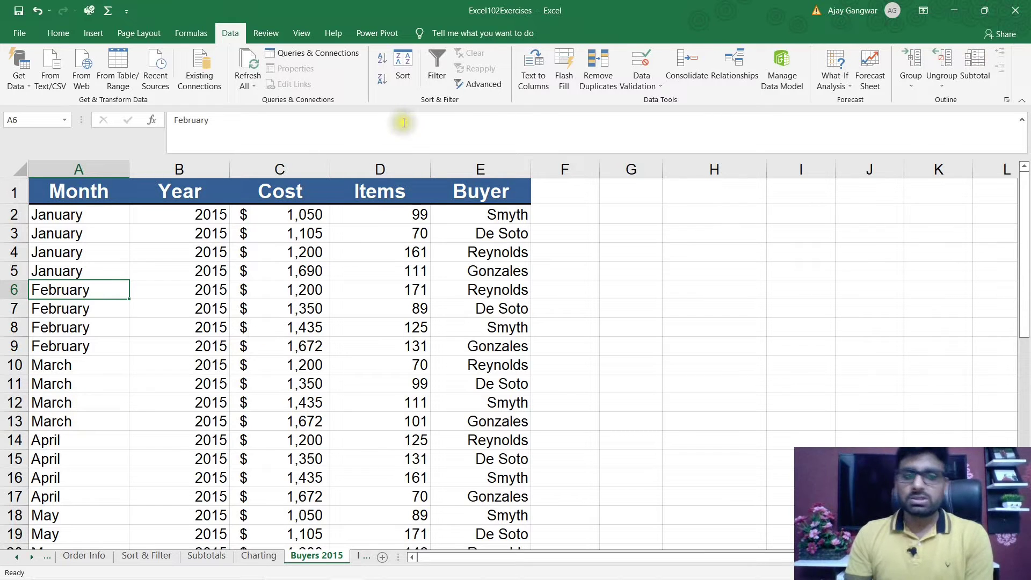
Re-sort Month using the December, November, October… order.
click(404, 70)
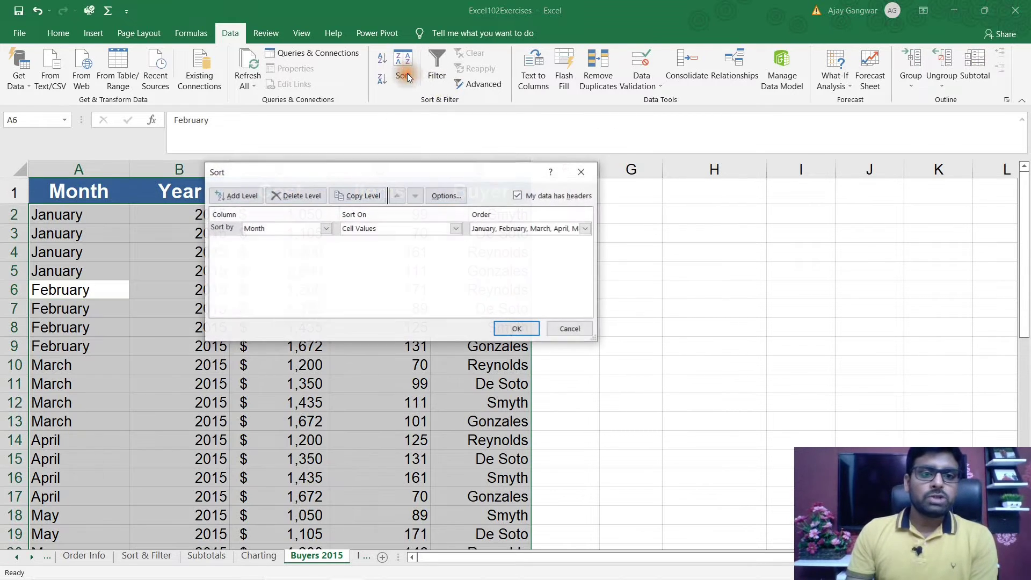
click(586, 229)
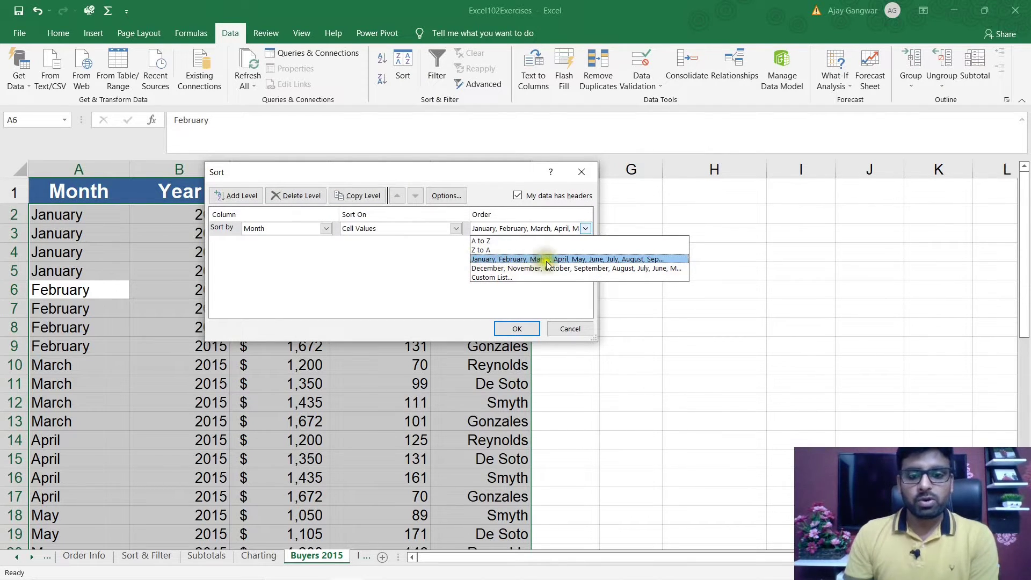
click(508, 269)
click(517, 329)
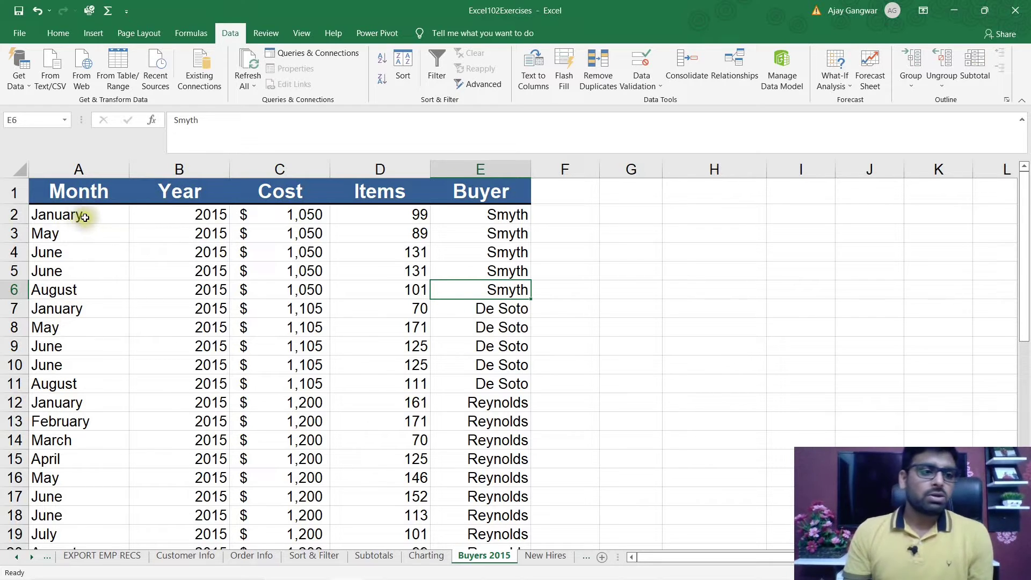
click(13, 214)
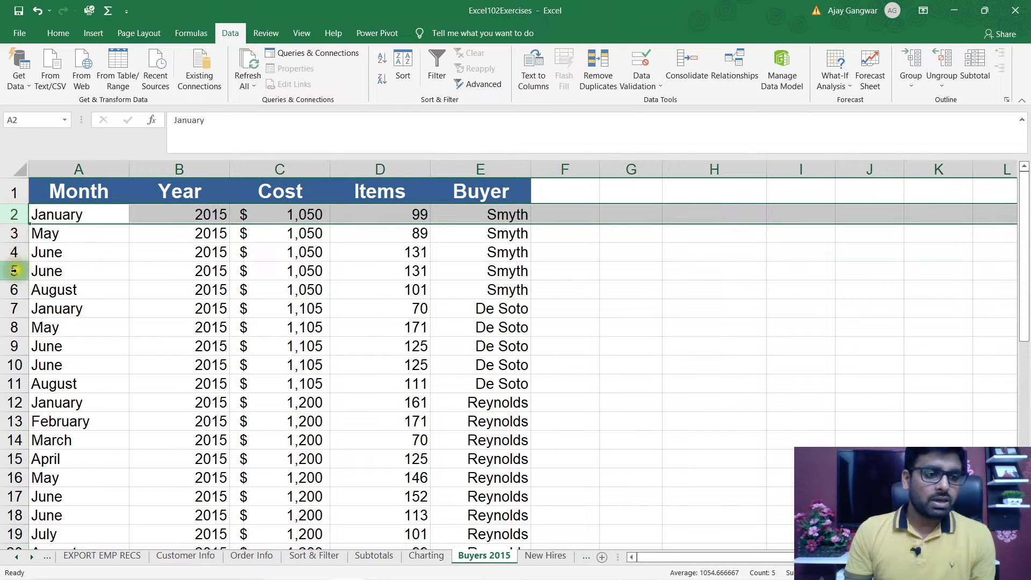
click(14, 309)
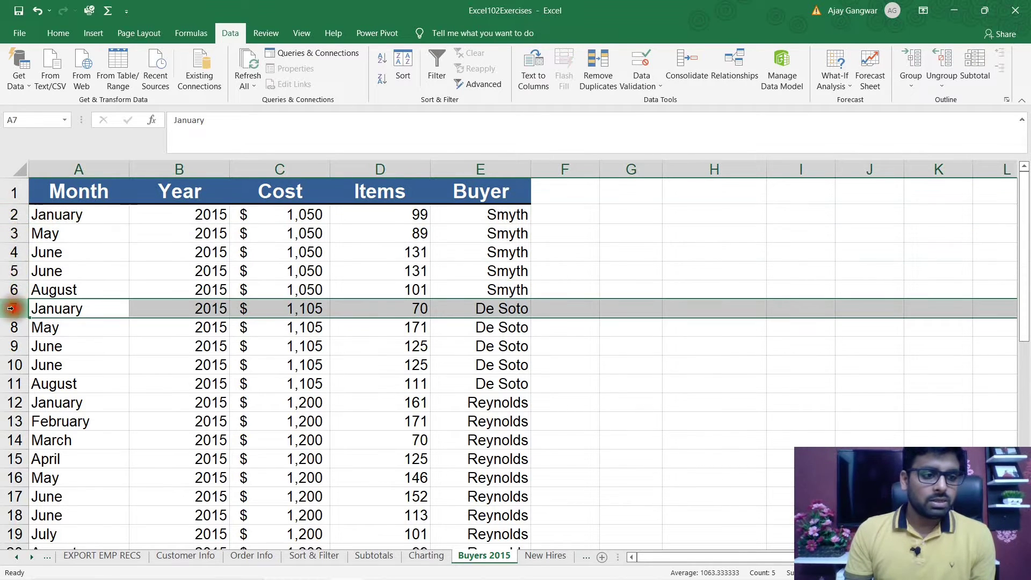
click(14, 214)
drag(14, 233, 16, 284)
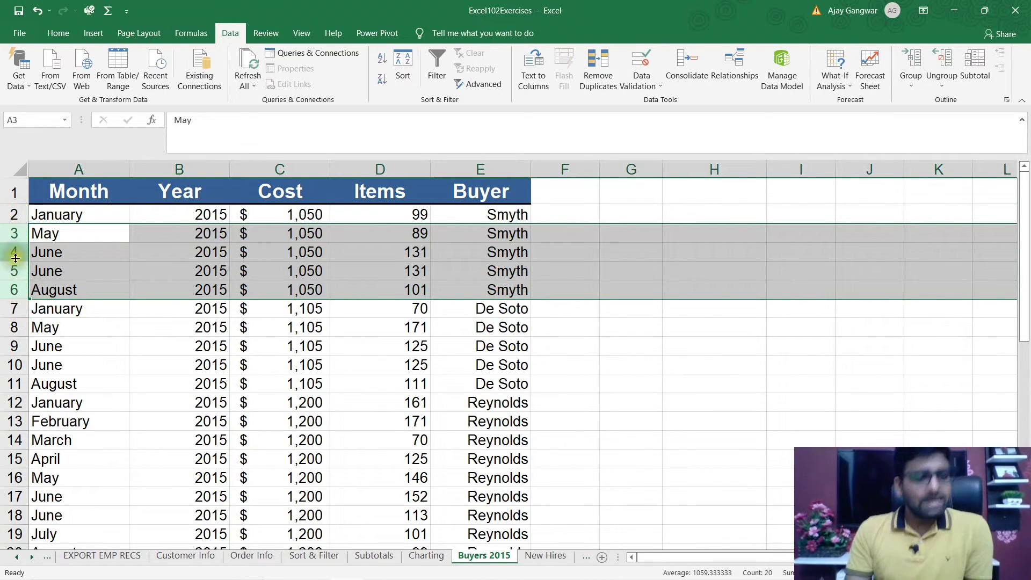
click(74, 354)
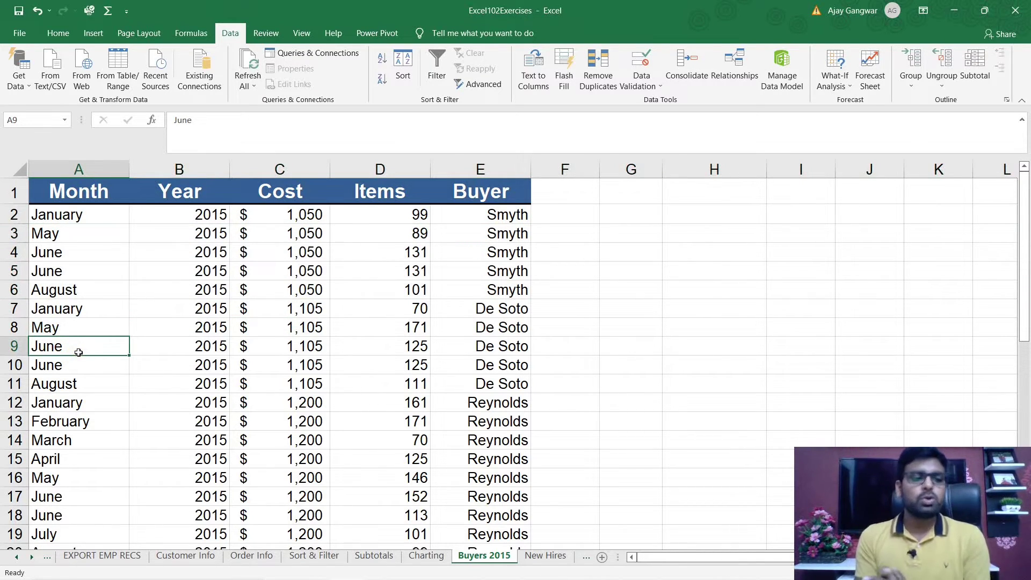
click(81, 289)
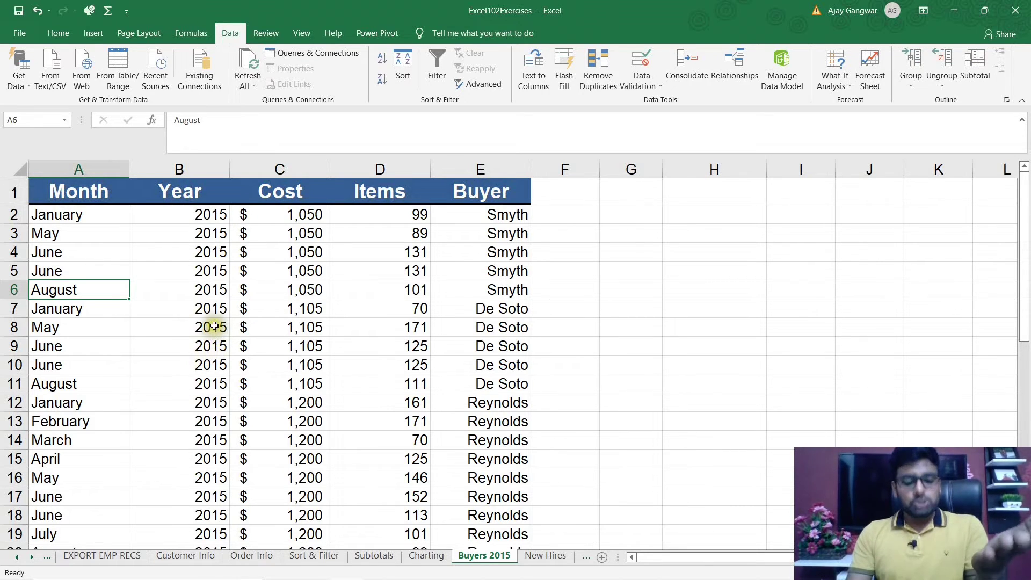
scroll(212, 331, down, 1)
scroll(211, 376, down, 3)
scroll(211, 376, down, 2)
scroll(179, 430, down, 1)
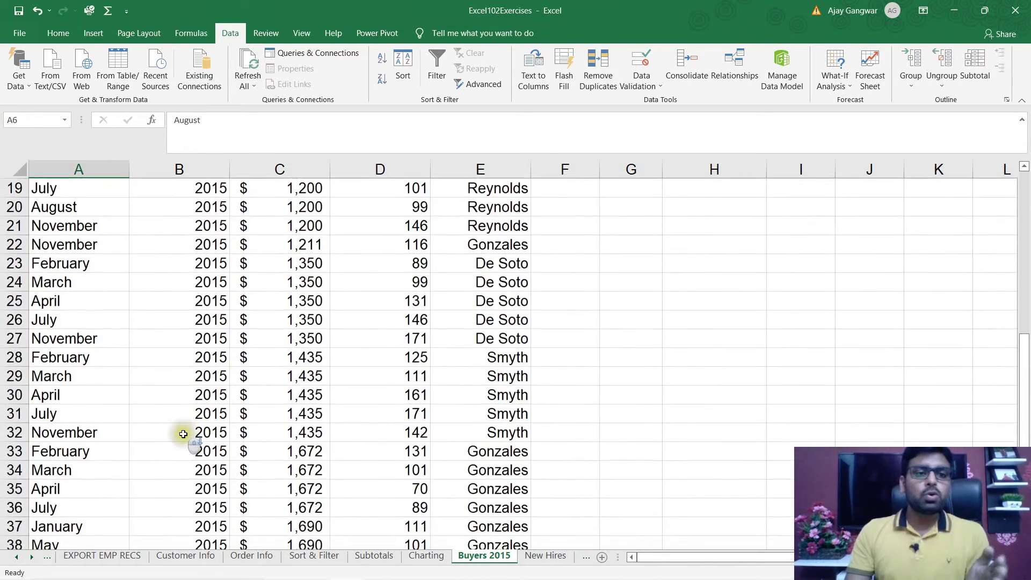
scroll(185, 431, up, 1)
scroll(193, 413, up, 3)
scroll(193, 413, up, 2)
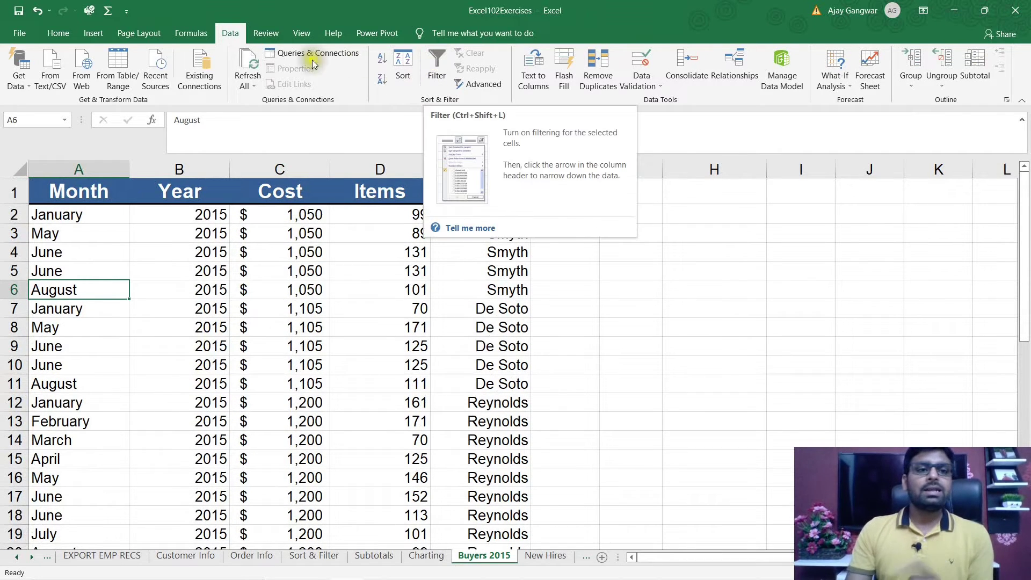
Enable Filter on the headers and open the Month header's dropdown.
click(435, 63)
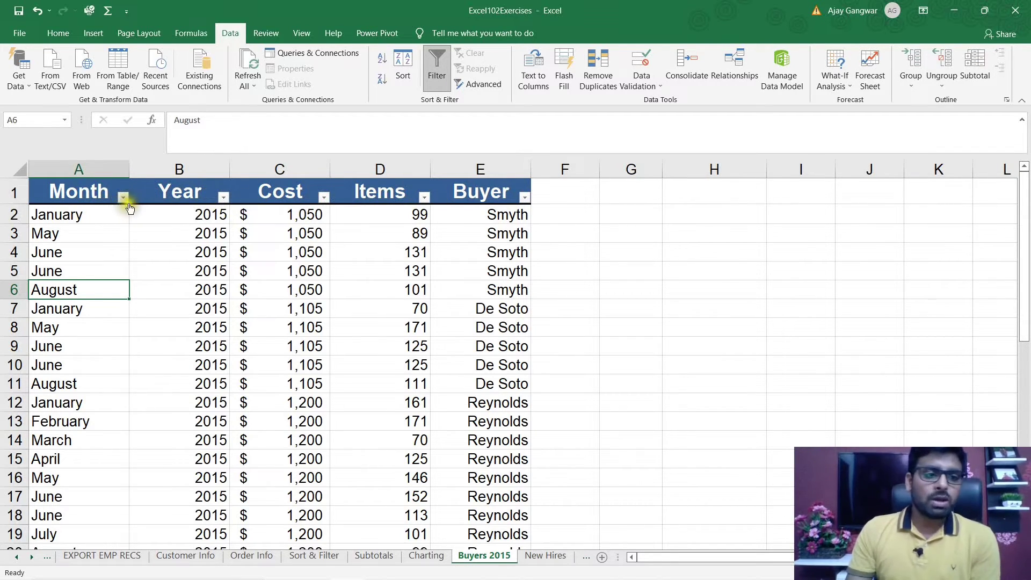
click(124, 199)
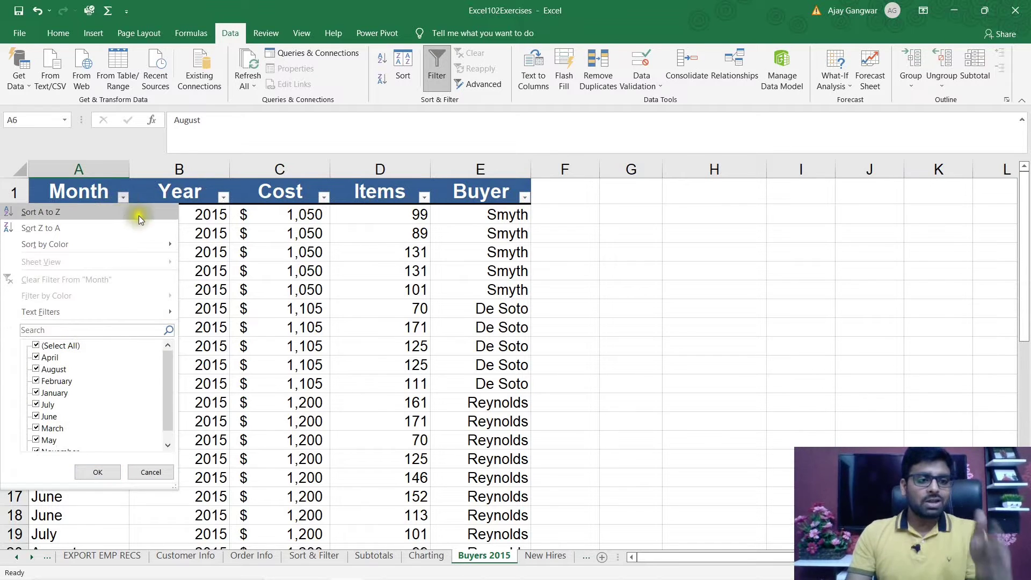
Filter the Month column to show only January and August.
click(604, 273)
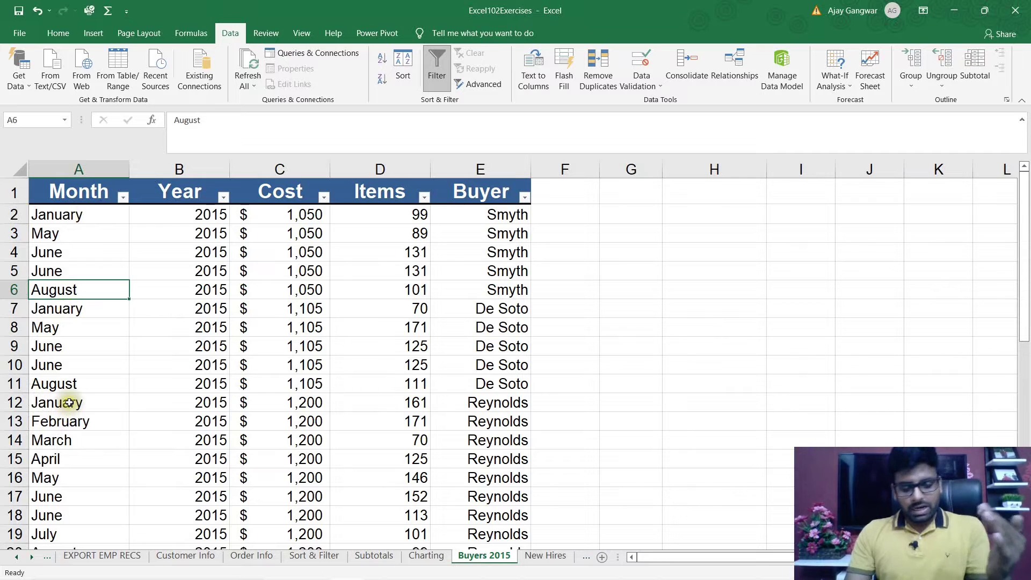
click(124, 198)
scroll(59, 398, down, 1)
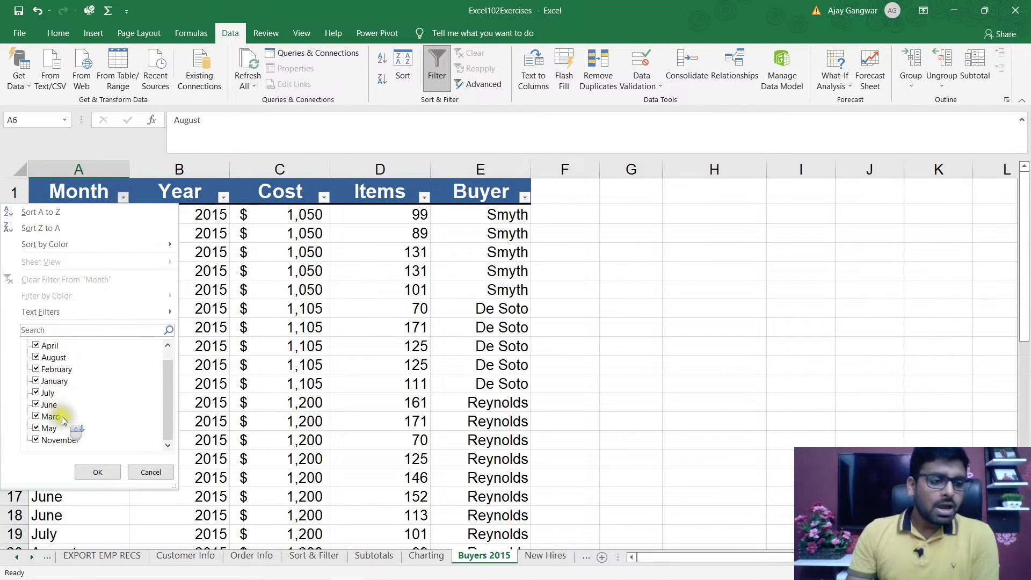
scroll(59, 398, up, 1)
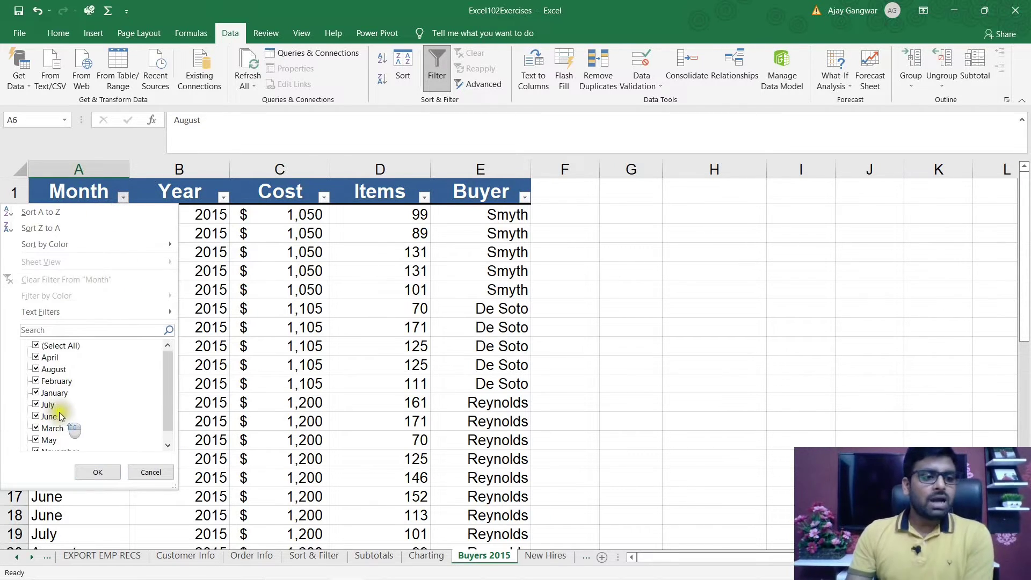
click(36, 345)
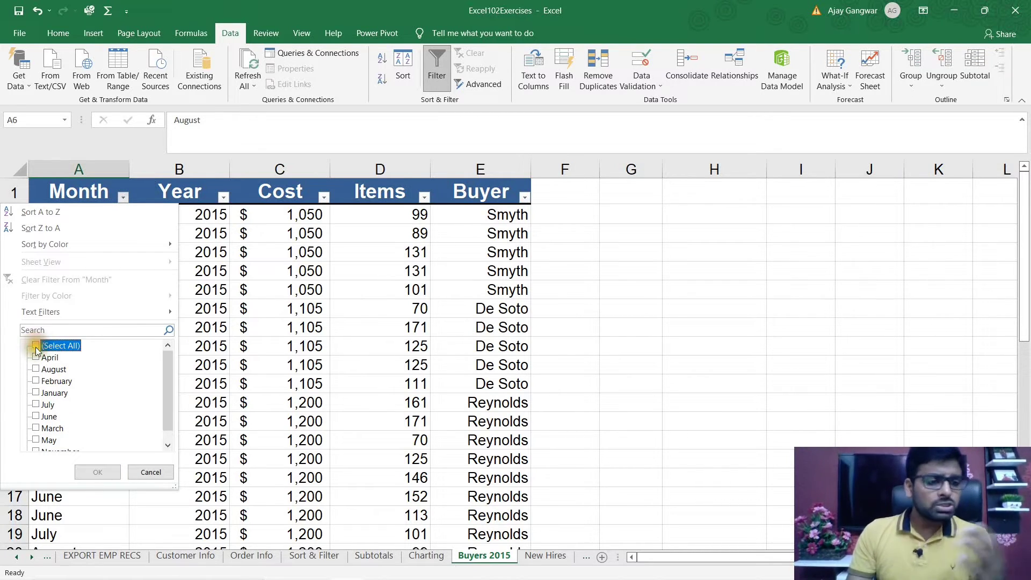
click(35, 393)
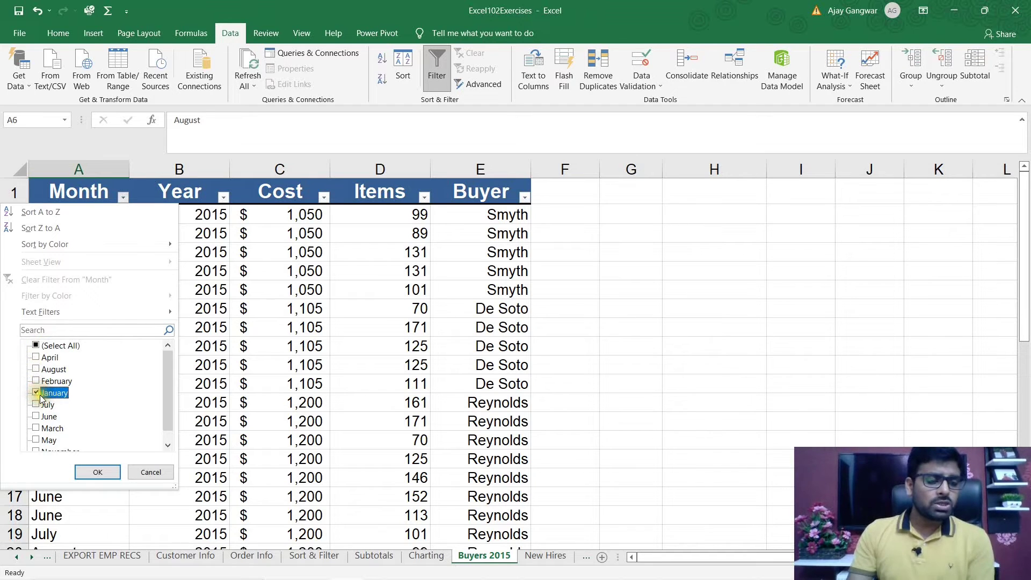
click(36, 369)
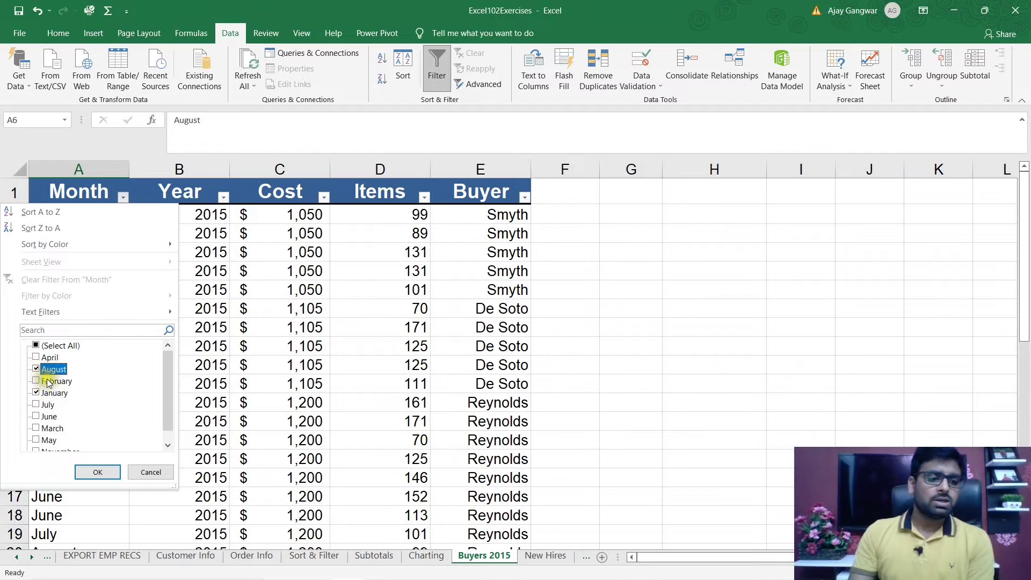
click(93, 474)
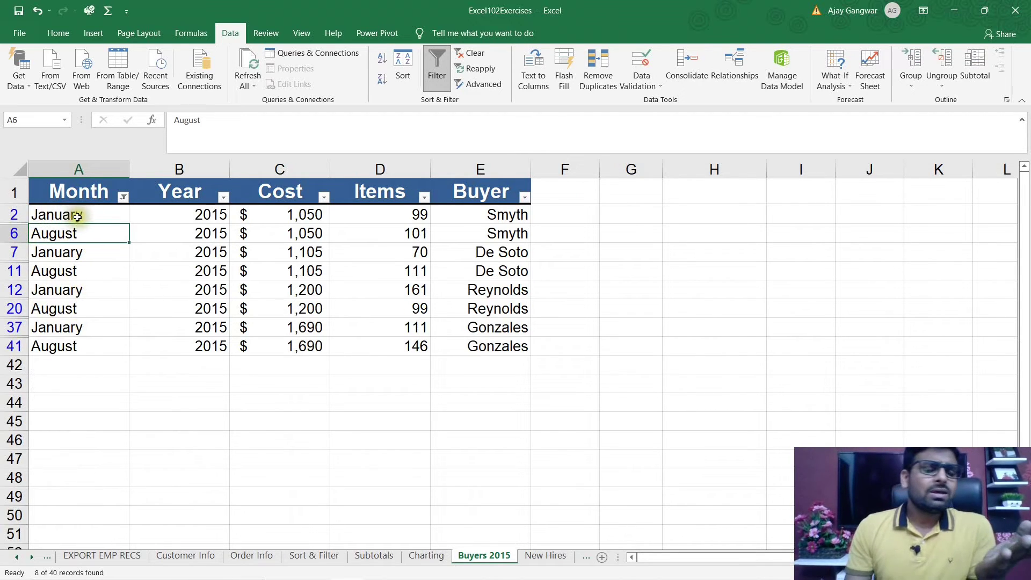
click(76, 269)
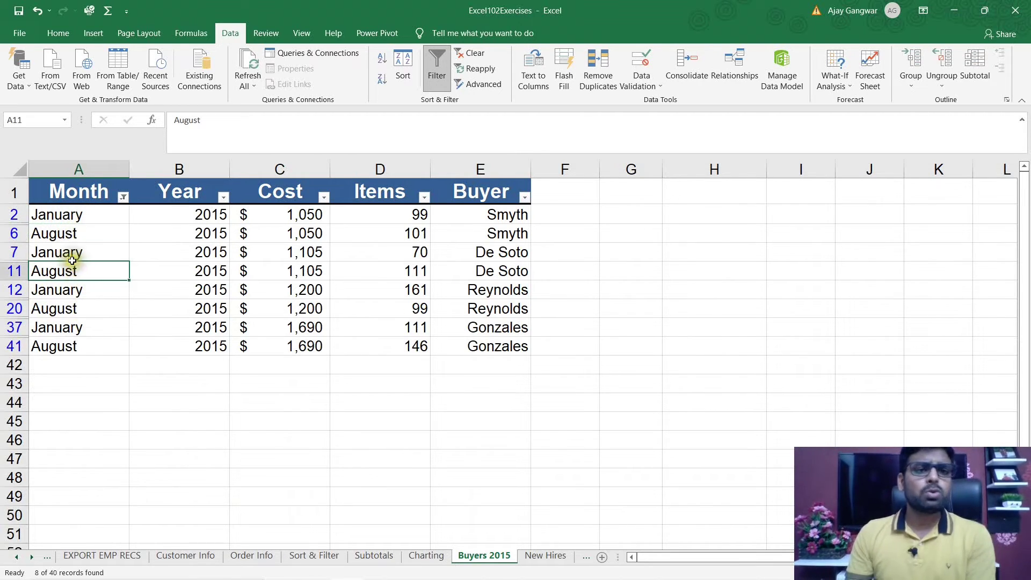
Sort the filtered rows by Month using the January–December custom list.
click(401, 73)
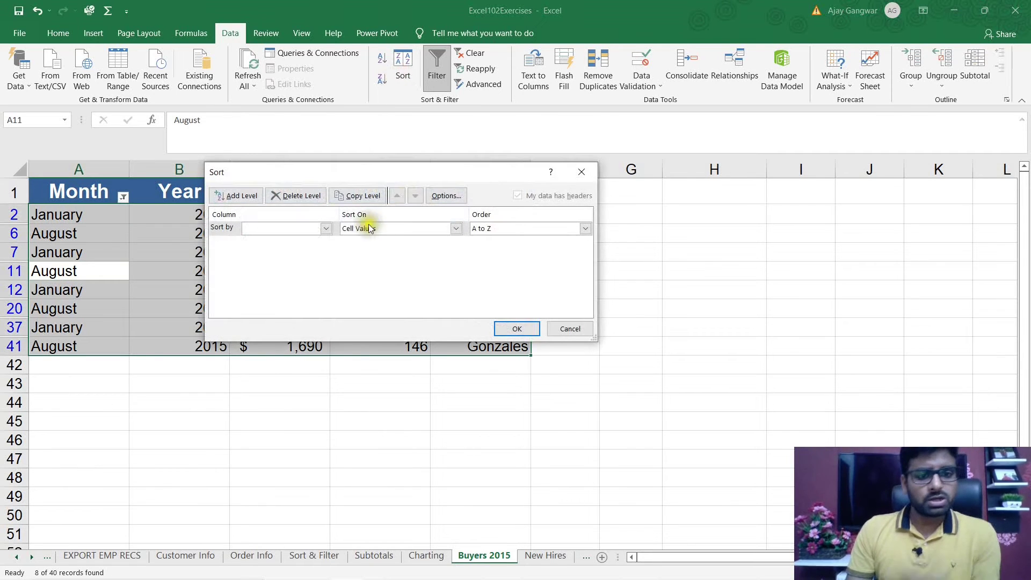
click(326, 229)
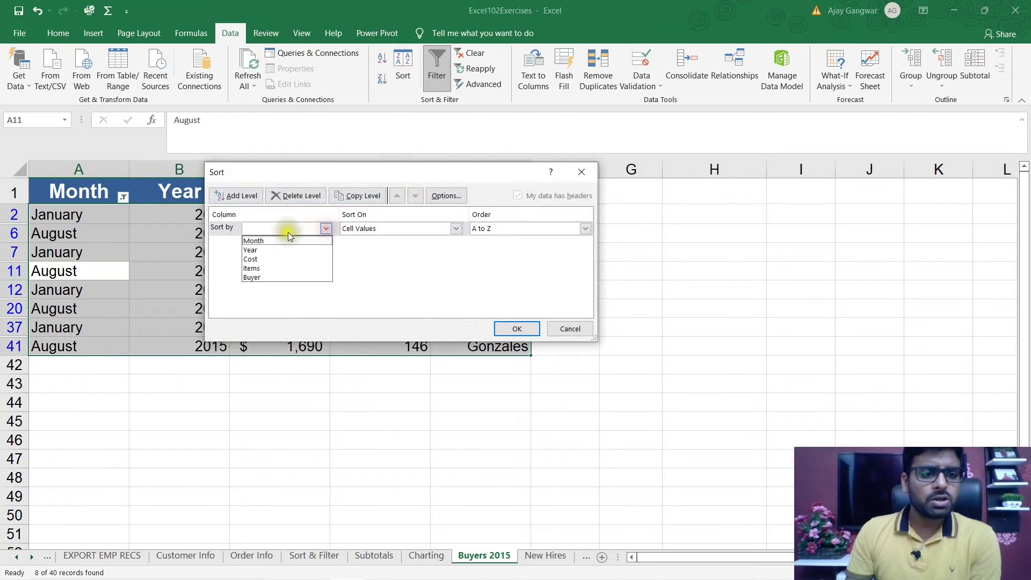
click(268, 241)
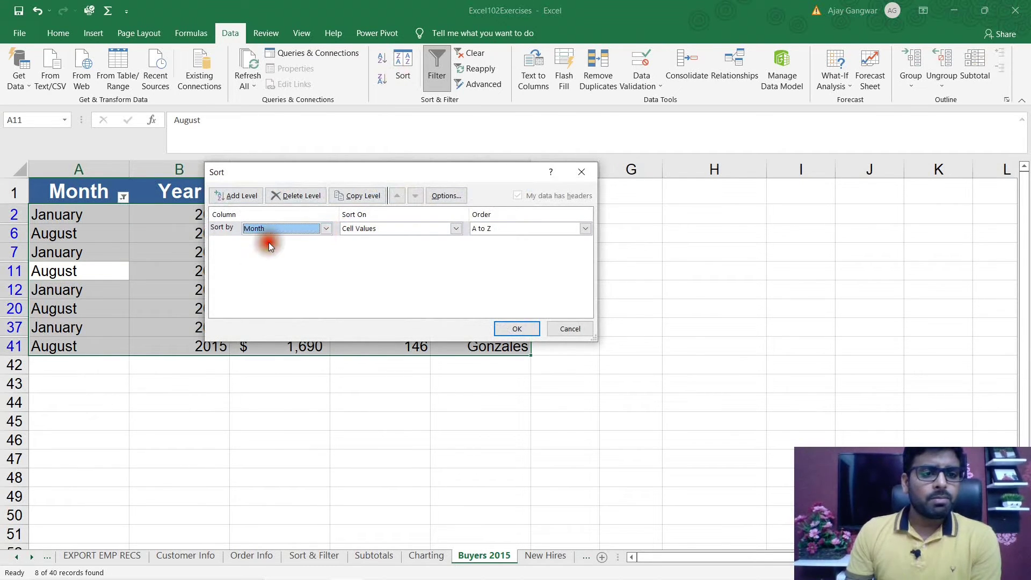
click(586, 228)
click(499, 260)
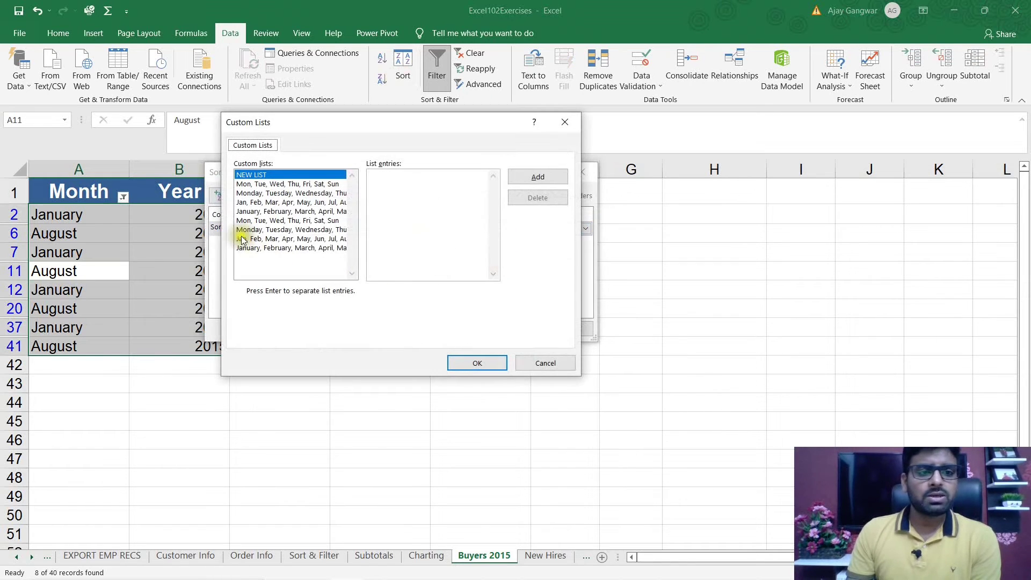
click(249, 211)
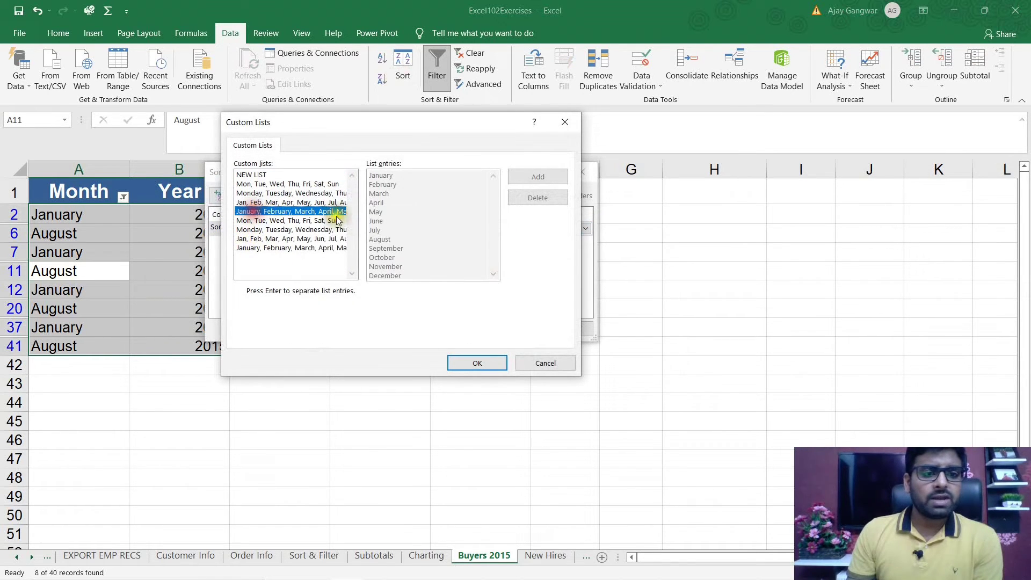
click(469, 359)
click(519, 328)
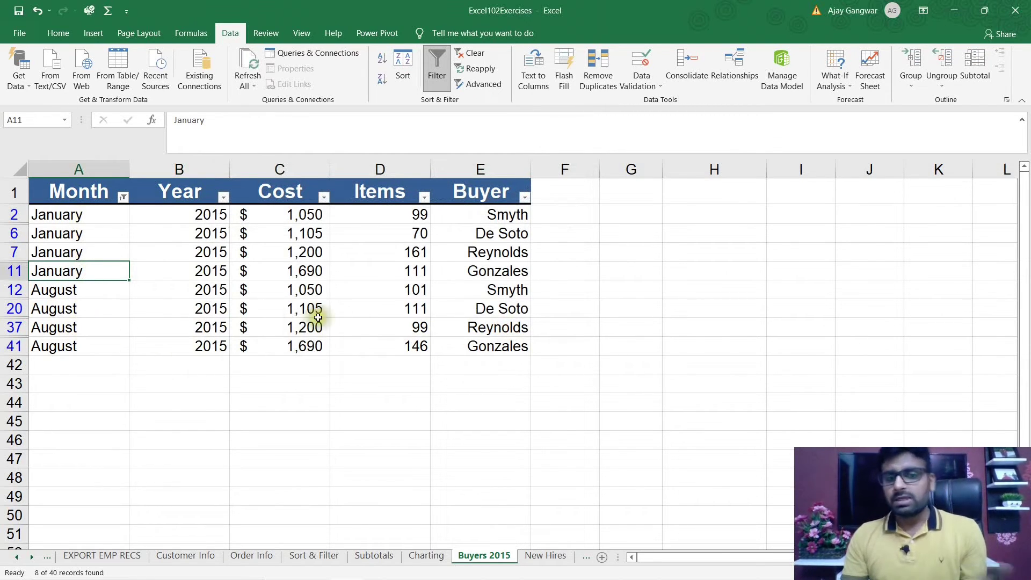
Undo the month sort and clear the Month filter so all rows show.
key(ctrl+z)
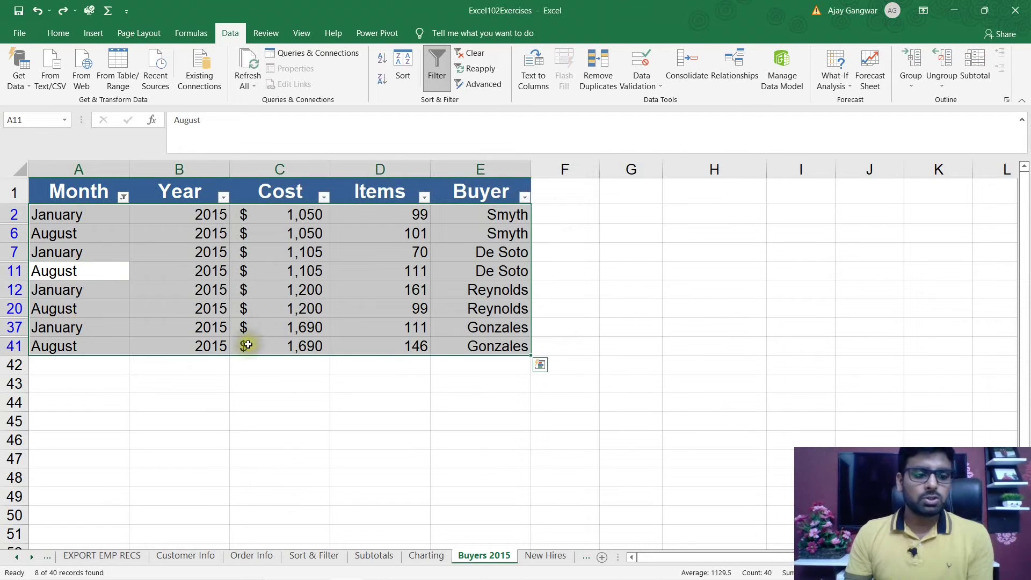
key(ctrl+z)
click(366, 331)
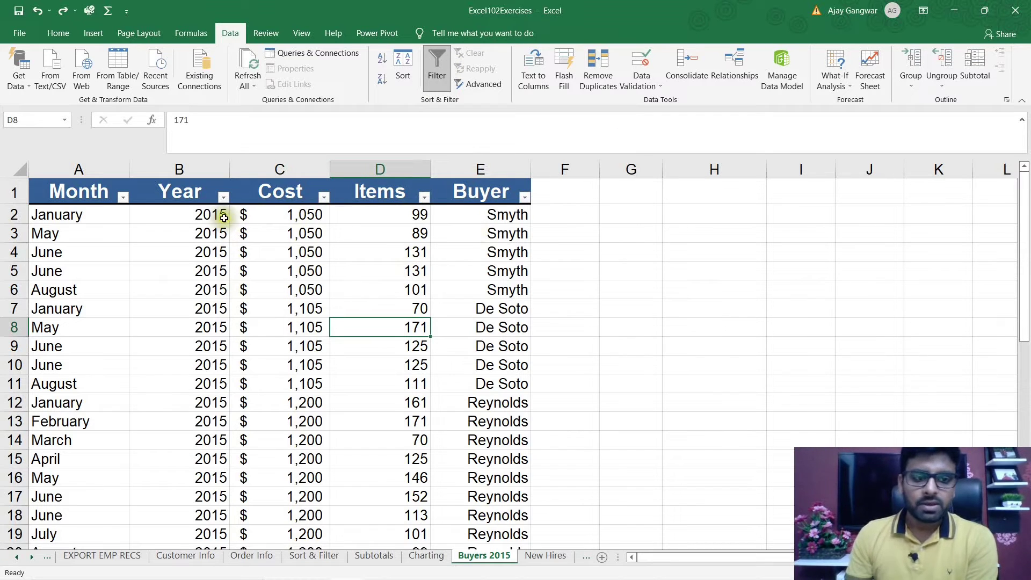
Filter the Buyer column to show only Gonzales.
click(525, 197)
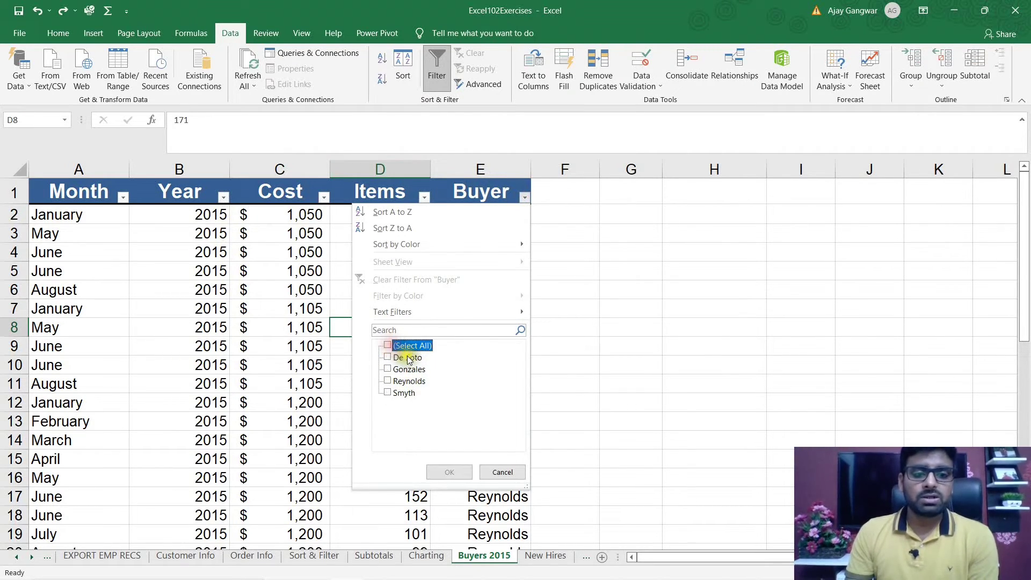
click(386, 369)
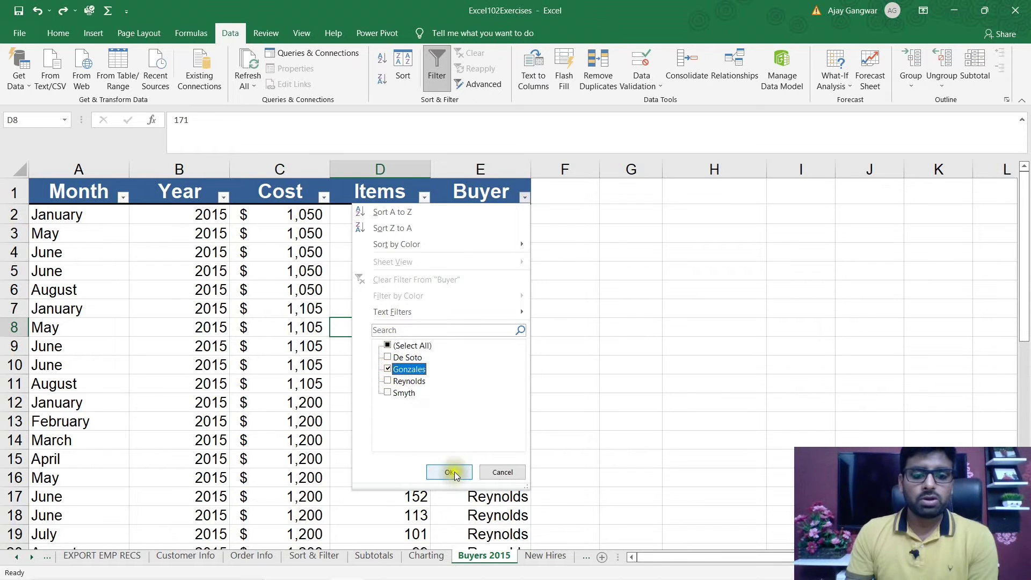
click(450, 472)
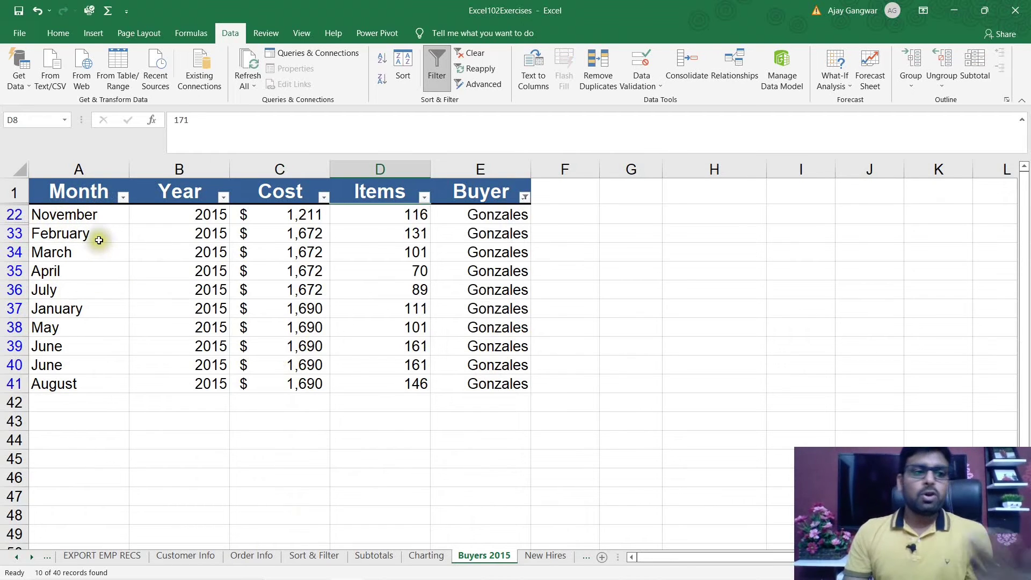
Sort the Gonzales rows by Month in January–December order, then clear the filter.
click(81, 254)
click(403, 69)
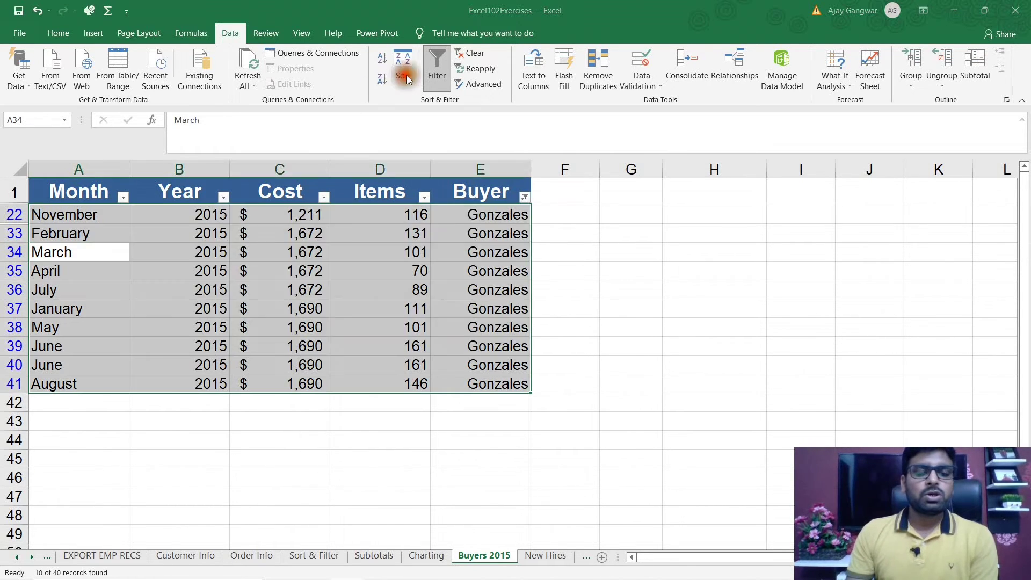
click(326, 228)
click(256, 242)
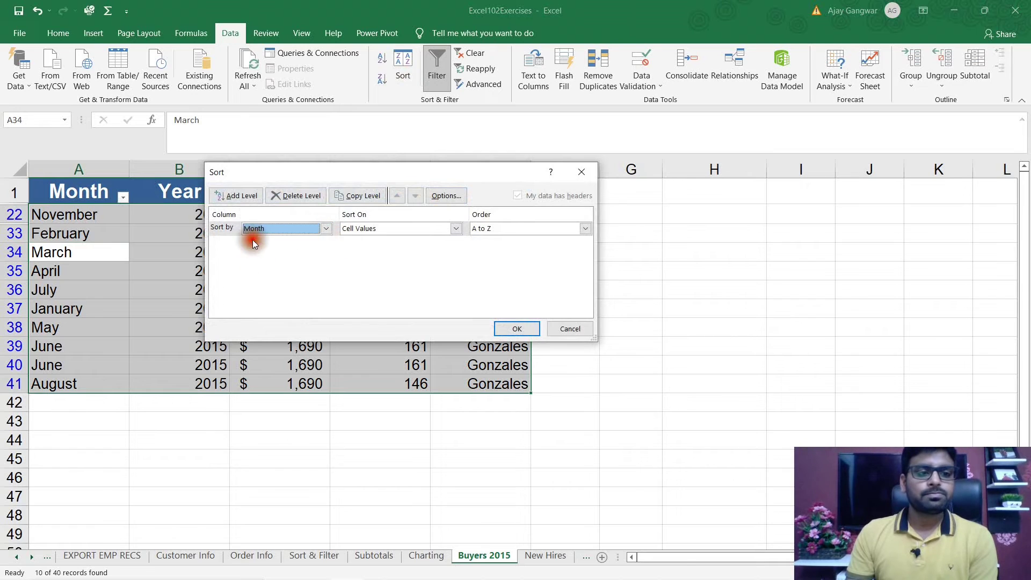
click(585, 228)
click(518, 260)
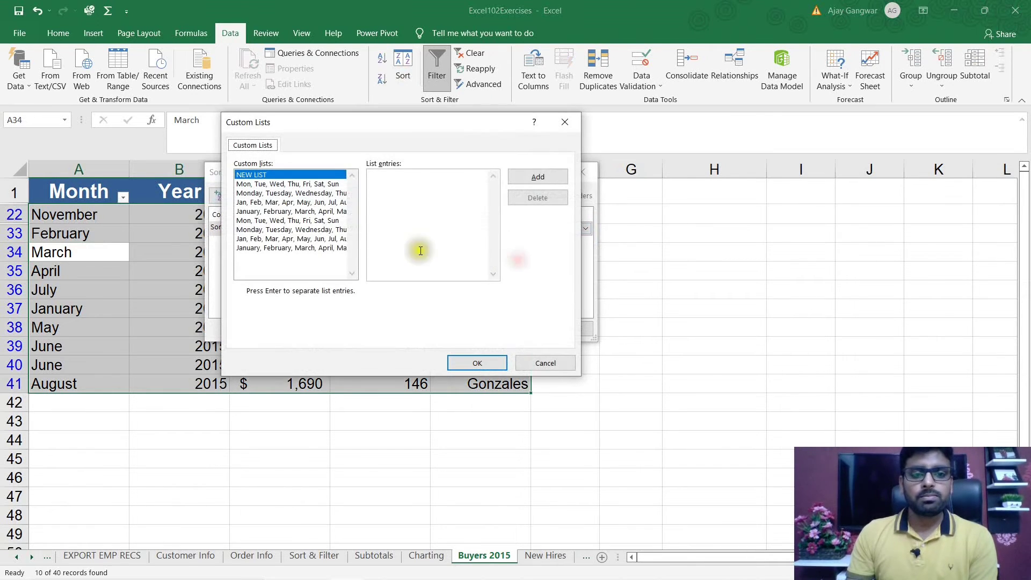
click(255, 195)
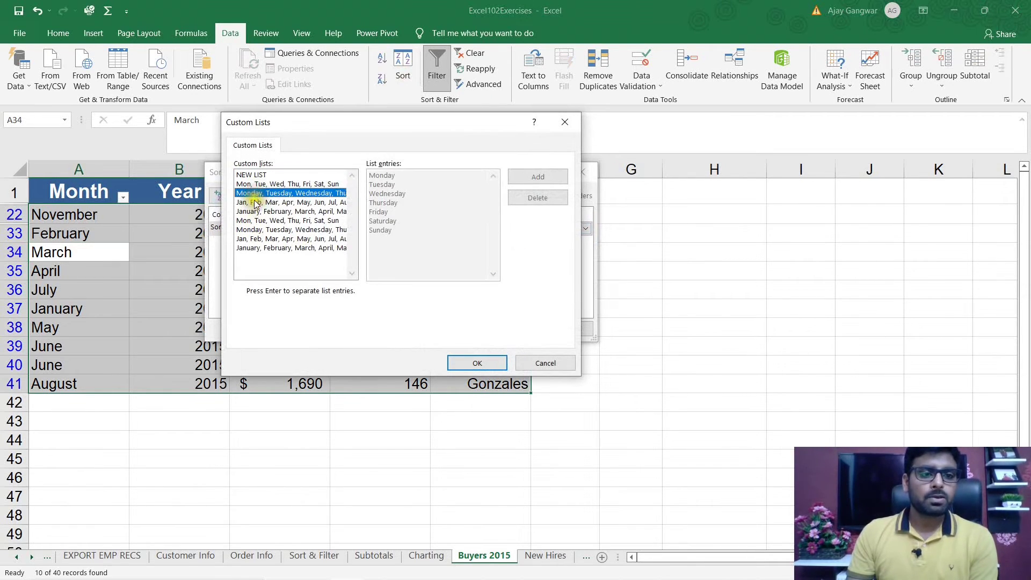
click(252, 211)
click(477, 363)
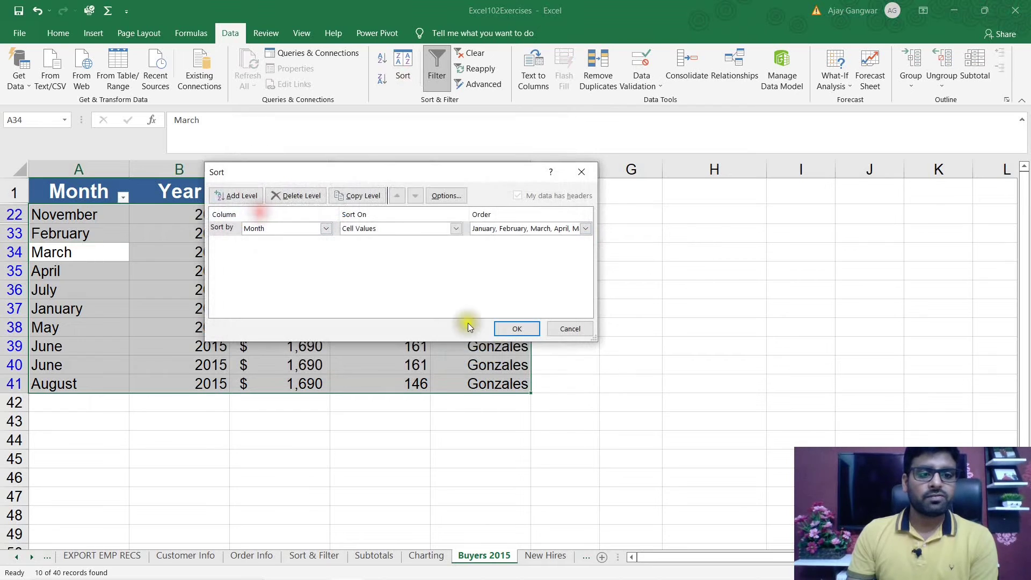
click(517, 328)
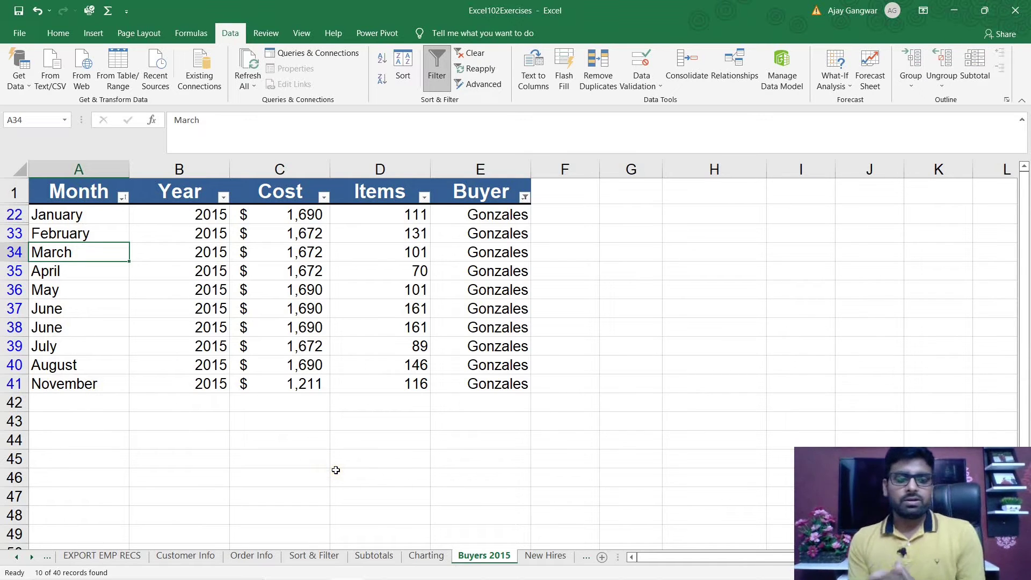
click(480, 53)
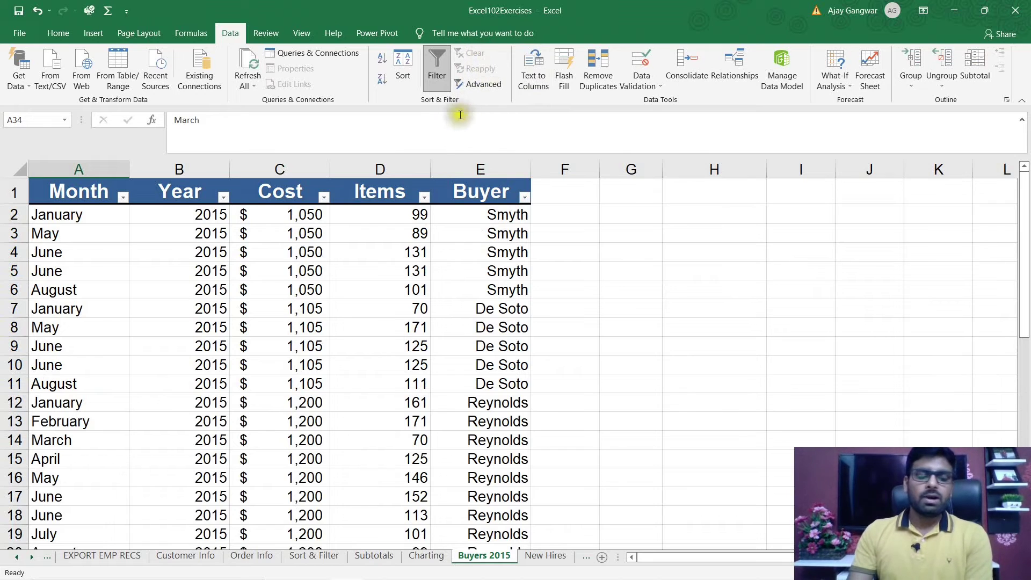
Turn off the data filter, select cell C10, and open the Format as Table style gallery.
click(437, 69)
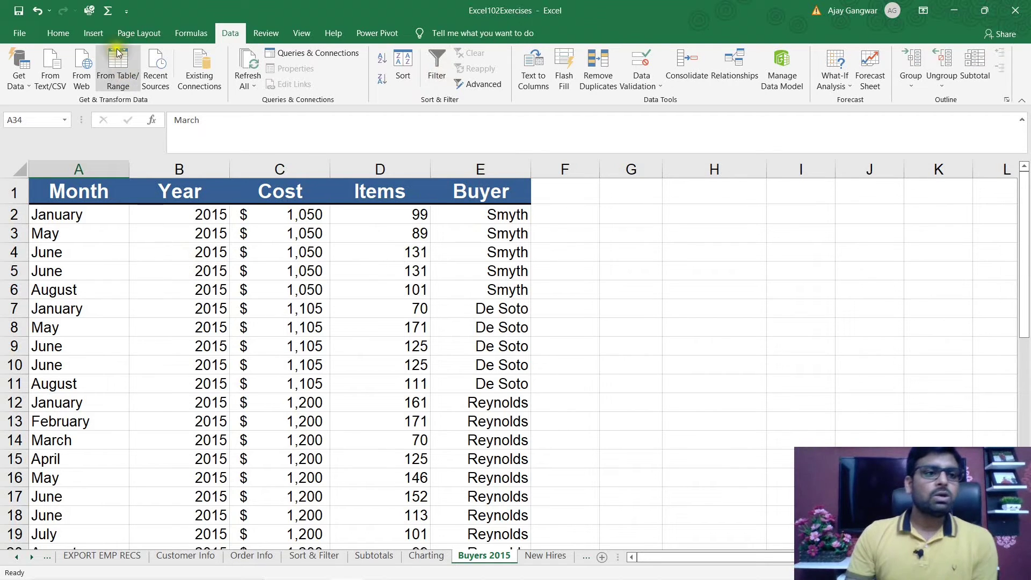
click(65, 33)
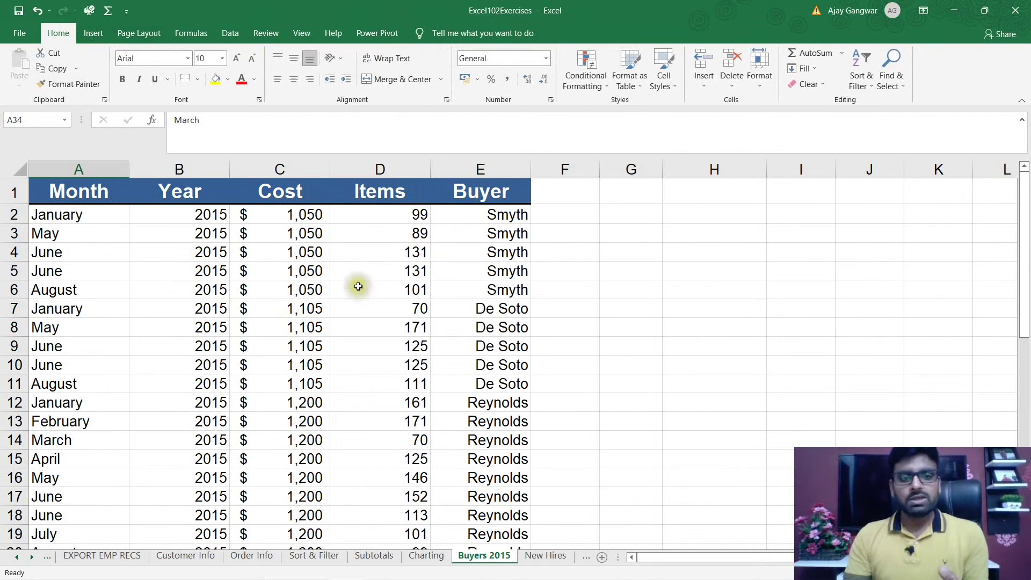
click(277, 366)
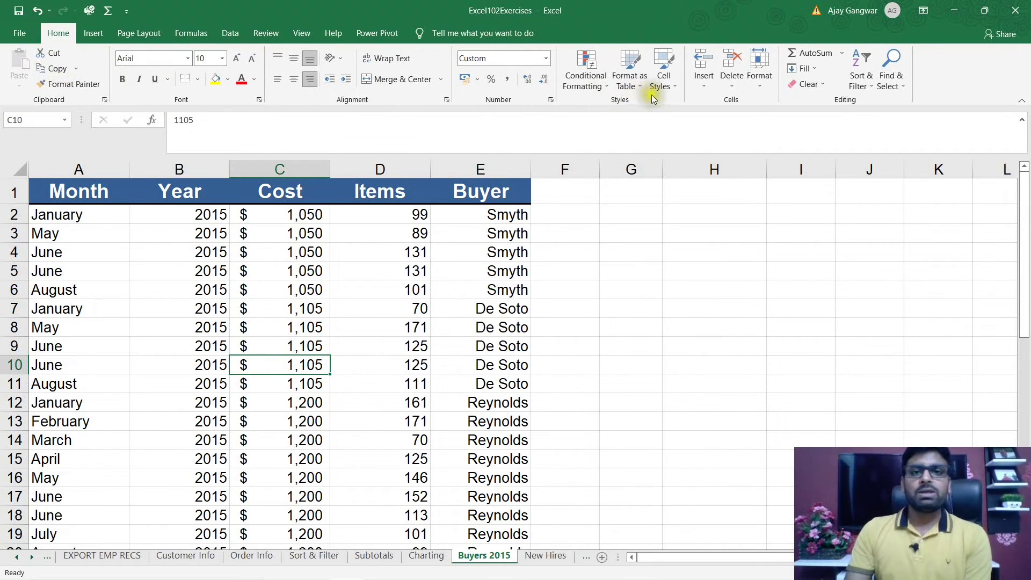
click(631, 86)
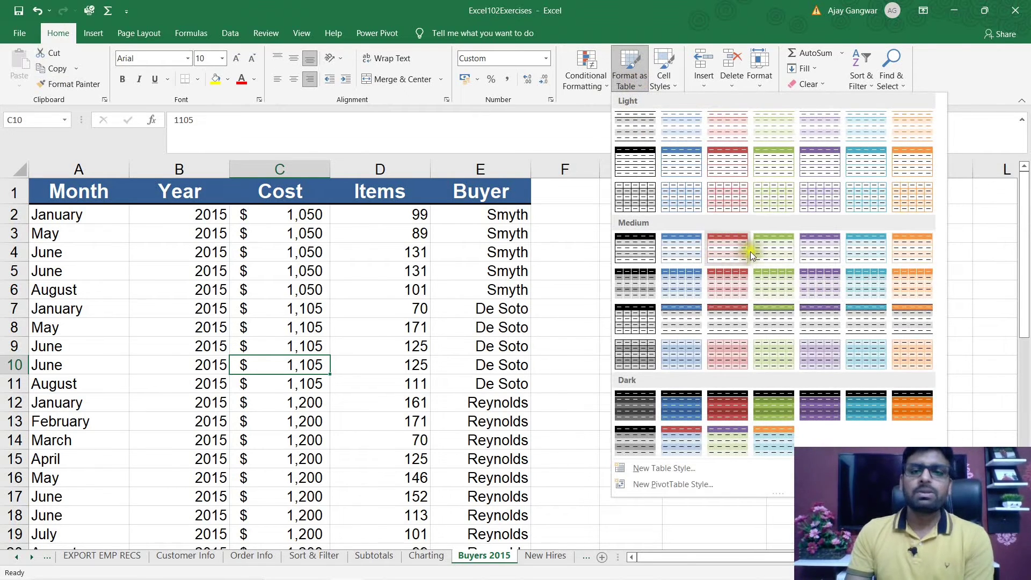
Choose a banded table style and confirm the range $A$1:$E$41 with headers.
click(639, 133)
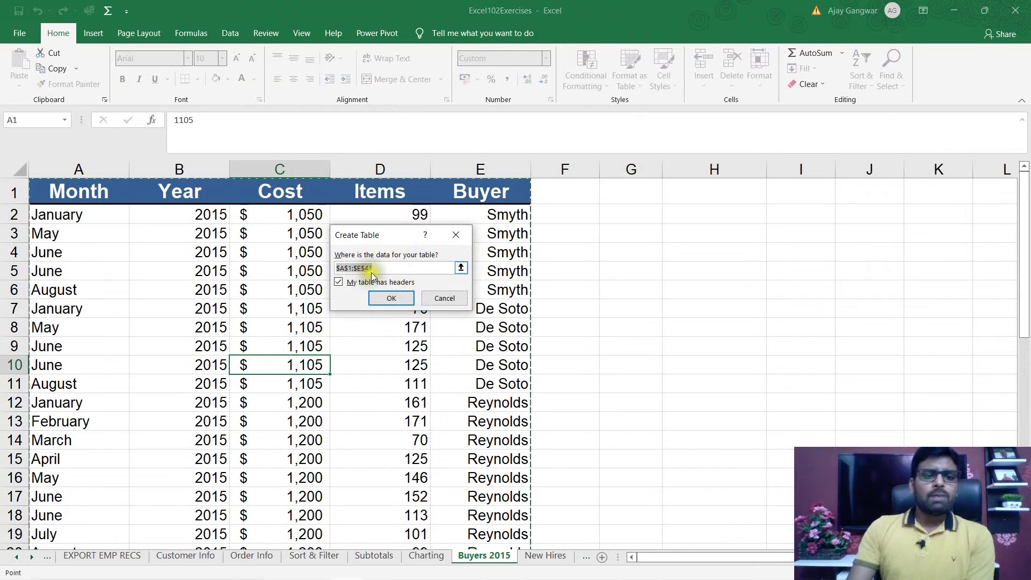
scroll(517, 454, down, 2)
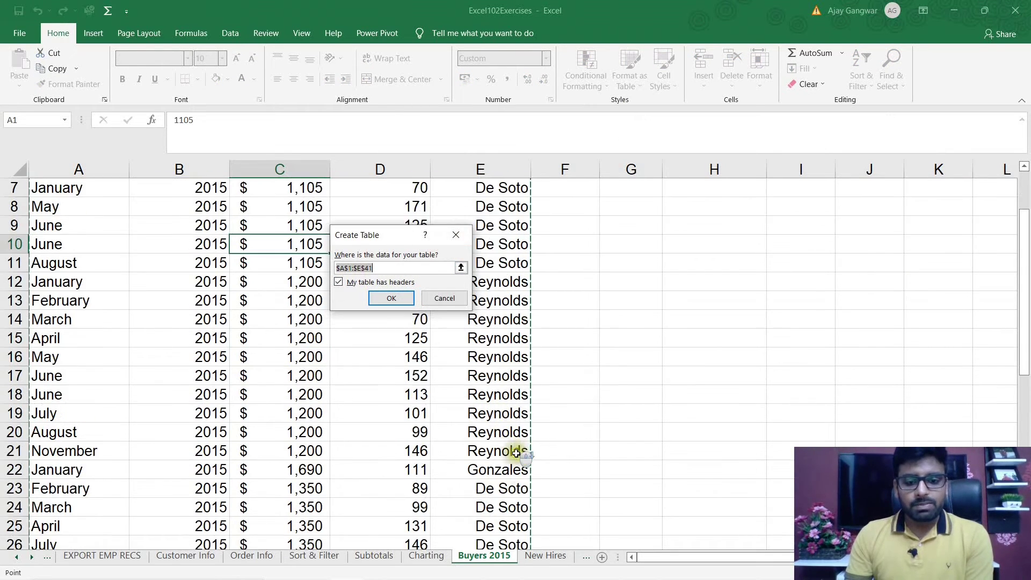
scroll(516, 453, down, 2)
scroll(527, 490, down, 1)
scroll(527, 490, down, 4)
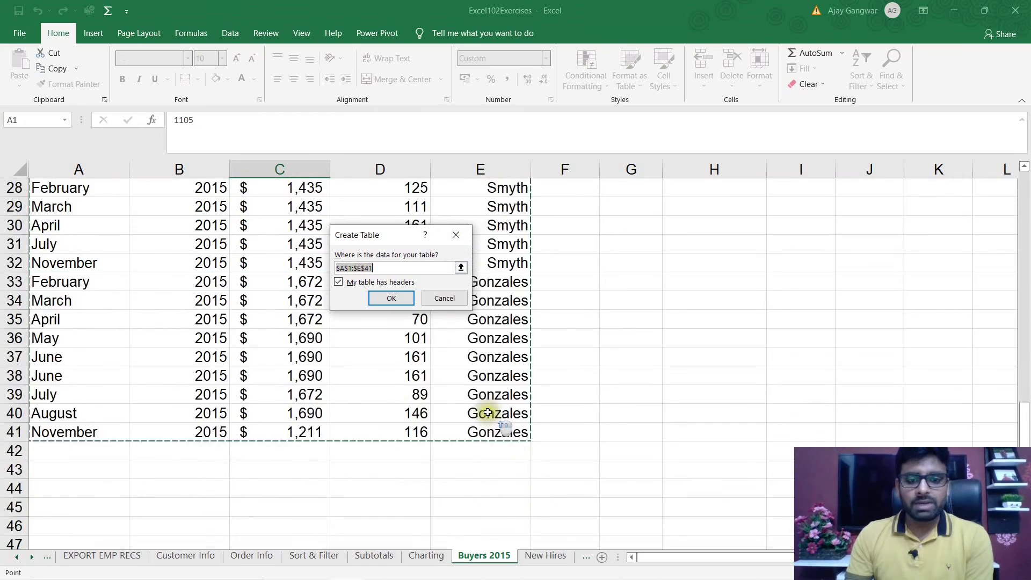
scroll(487, 413, up, 3)
scroll(516, 461, up, 4)
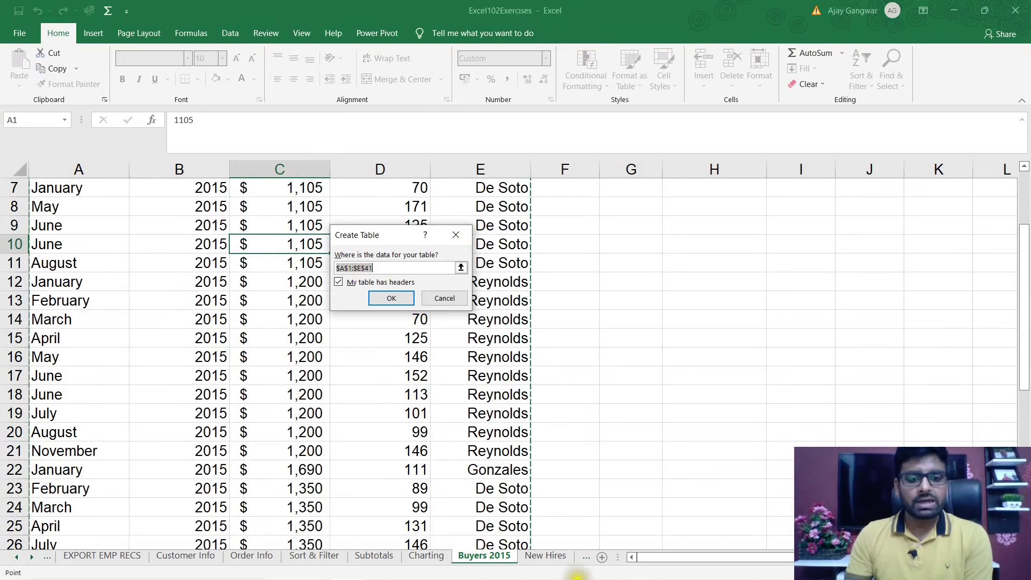
scroll(548, 561, down, 2)
scroll(511, 490, down, 1)
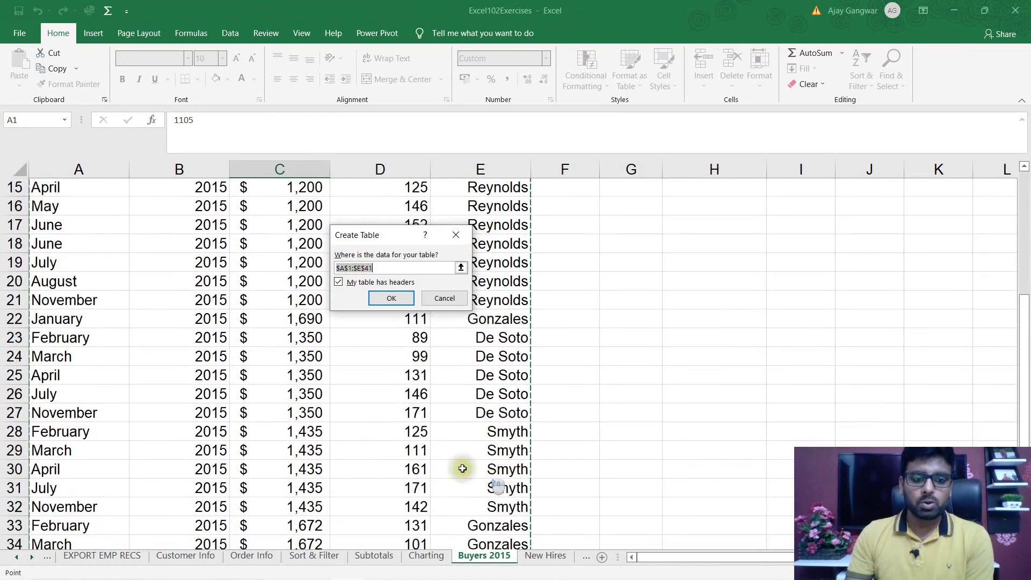
scroll(357, 316, up, 3)
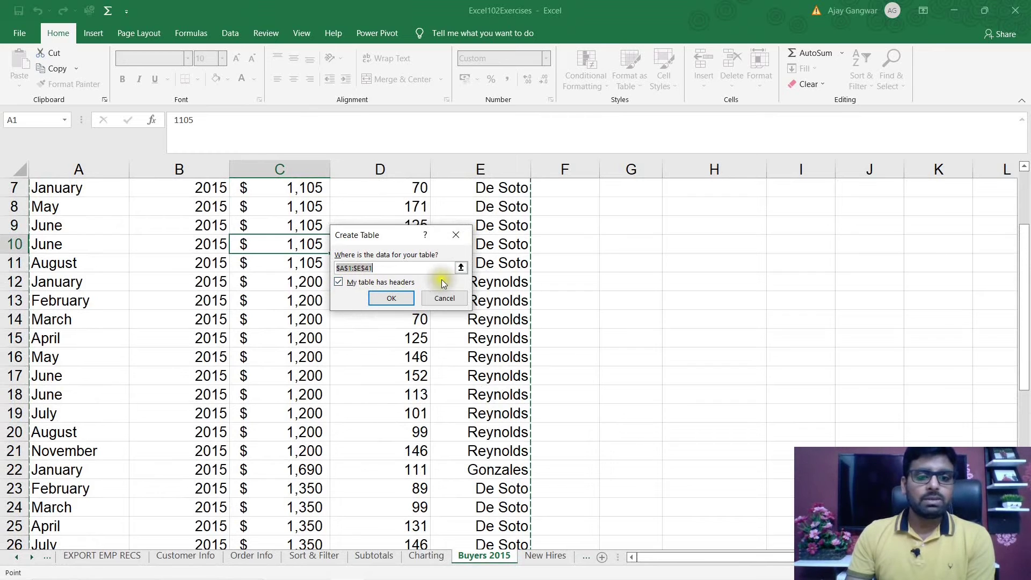
scroll(462, 312, up, 2)
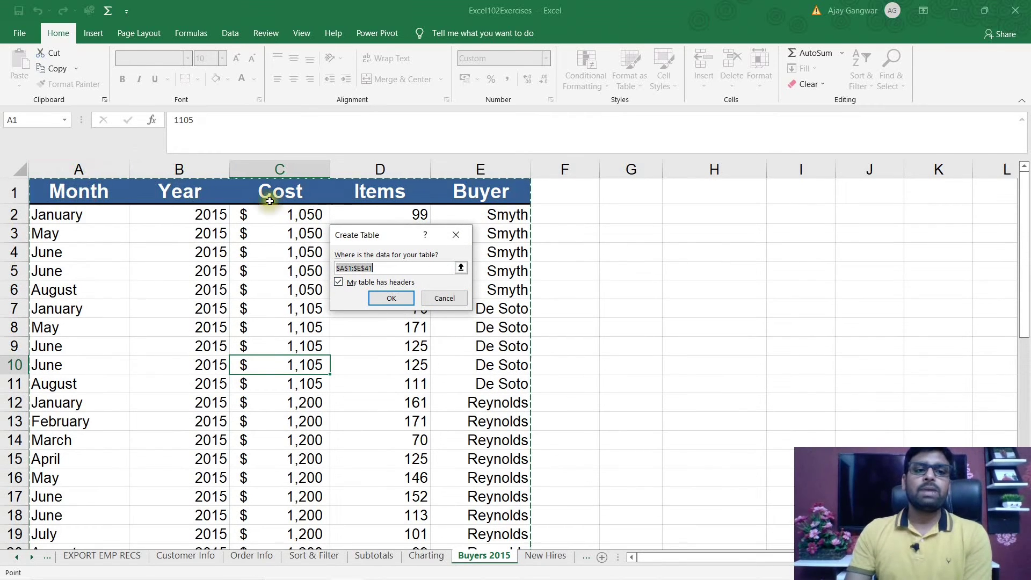
click(395, 301)
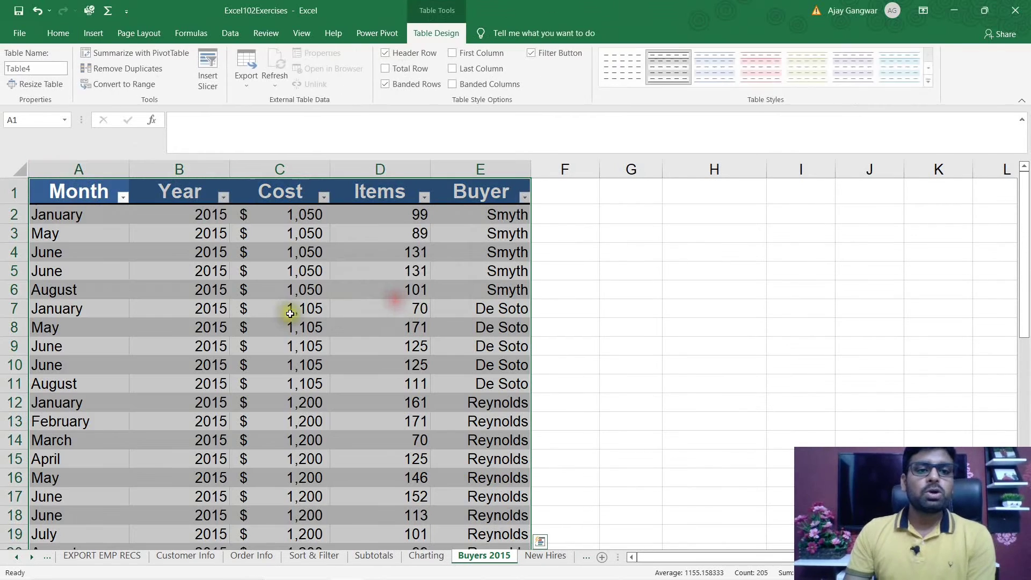
Inspect the Month, Year and Cost column filter dropdowns in the new table.
click(345, 269)
click(123, 197)
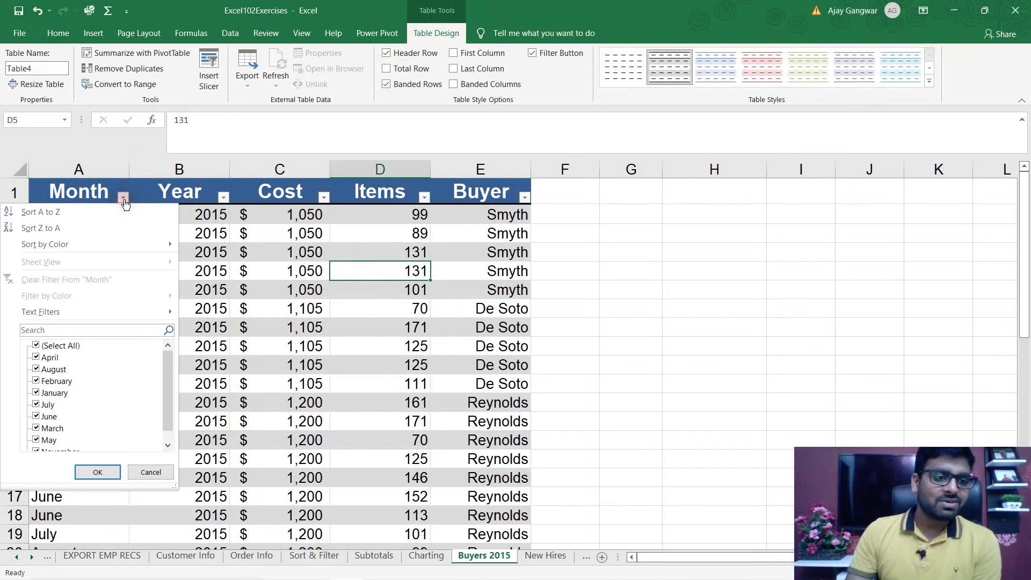
click(123, 197)
click(224, 197)
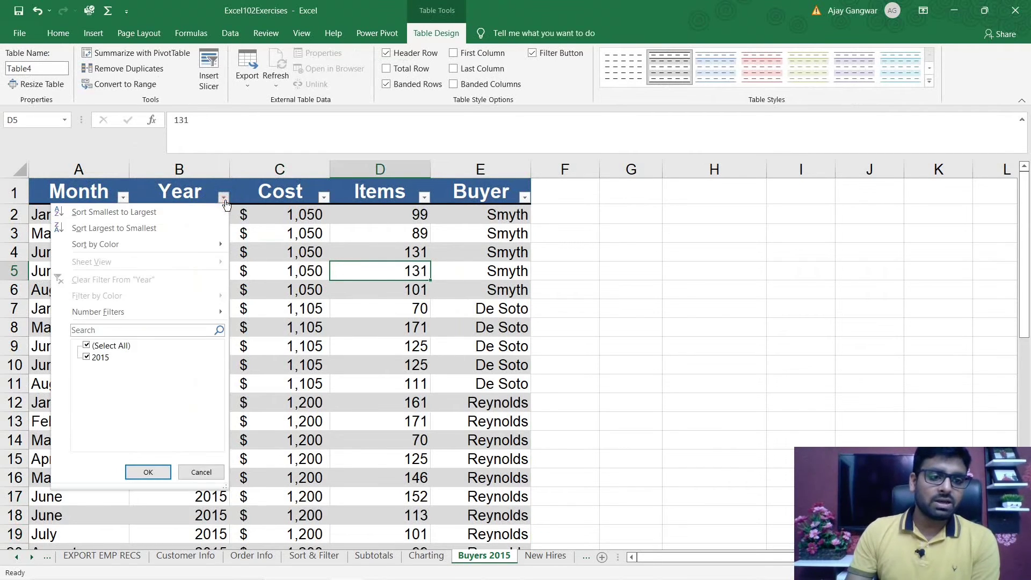
click(224, 197)
click(324, 198)
click(324, 198)
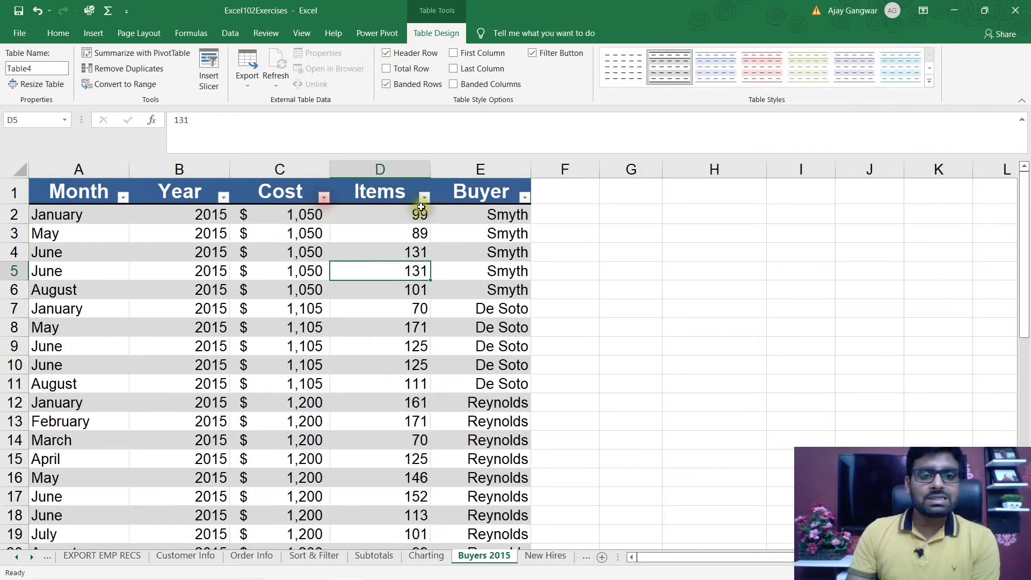
Check the Buyer filter dropdown, then undo Format as Table with Ctrl+Z.
click(421, 214)
click(525, 197)
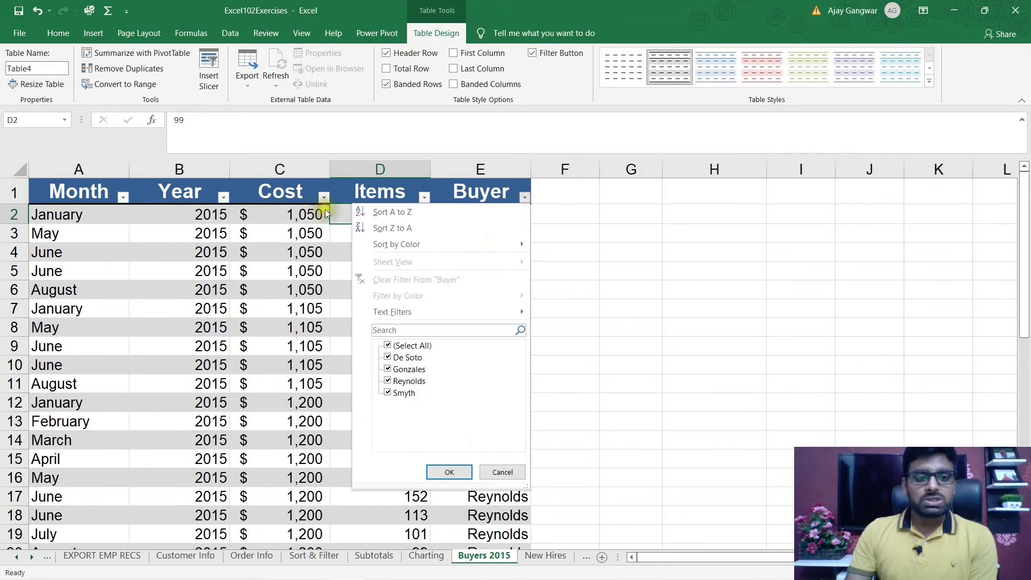
click(125, 197)
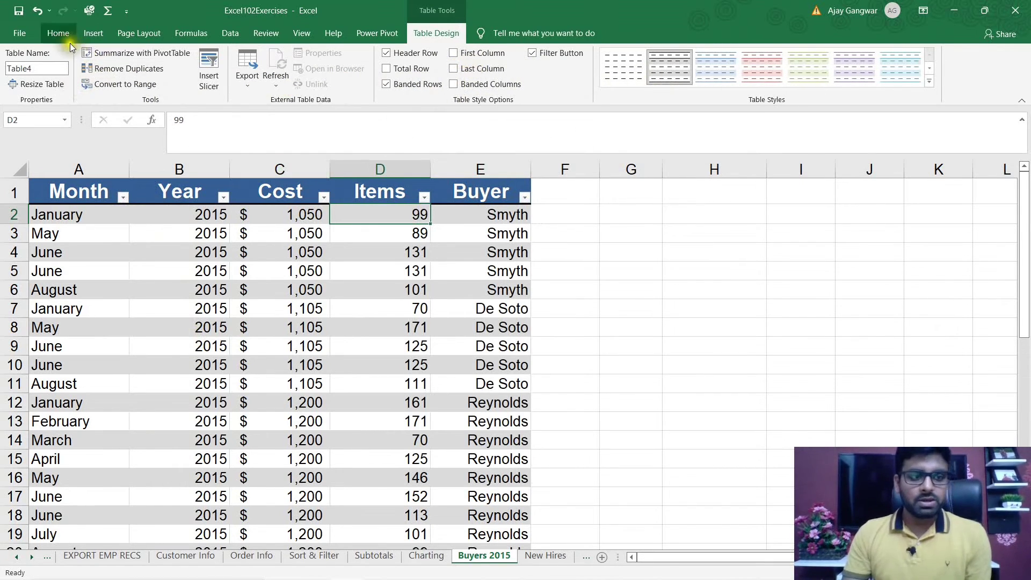
key(ctrl+z)
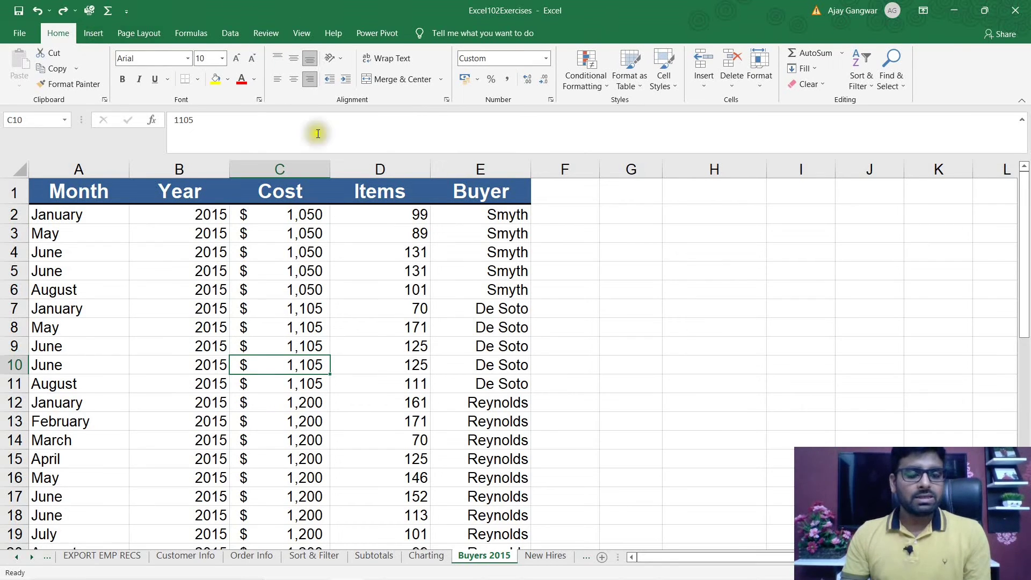